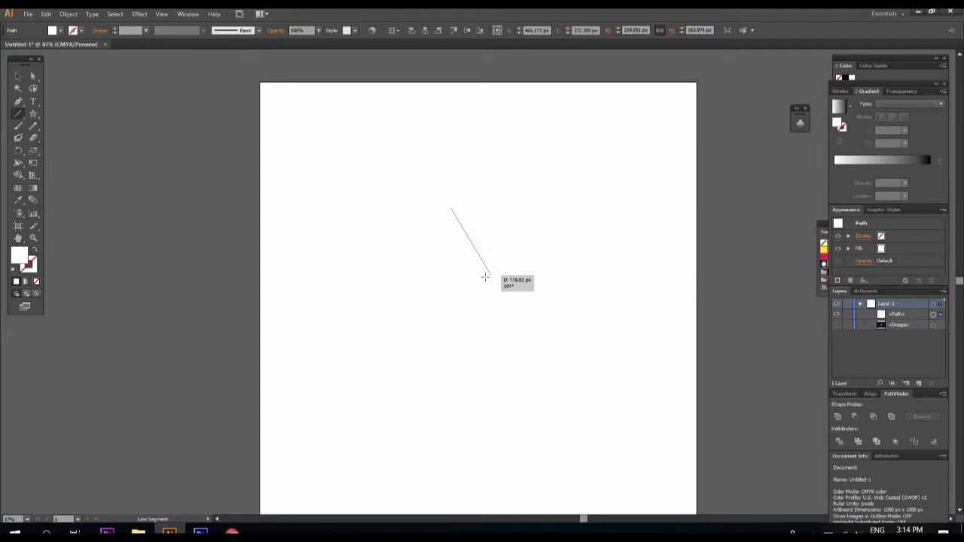
Step: Give the triangle and the diagonal line through its apex a 1 pt black stroke
left_click(21, 78)
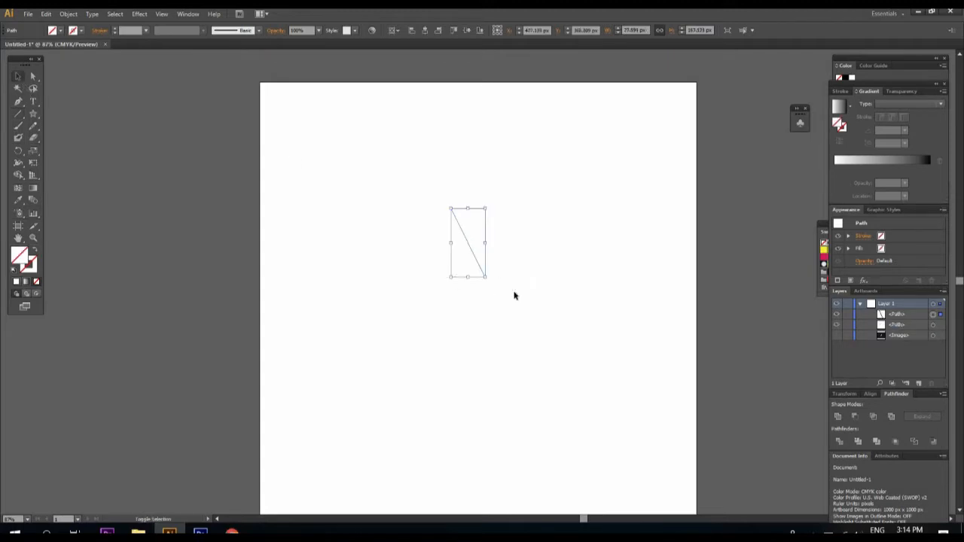
left_click(509, 260)
scroll(126, 30, "up", 1)
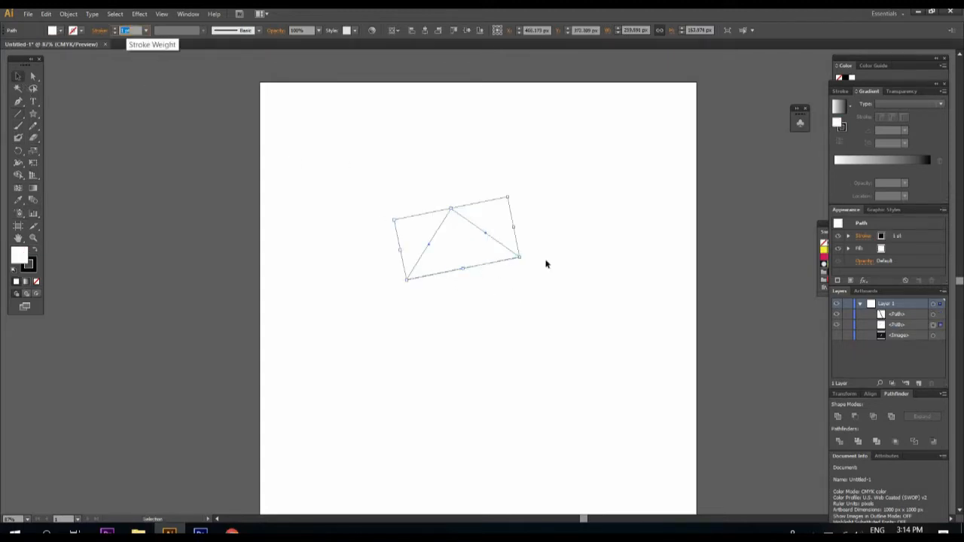
left_click_drag(610, 269, 333, 174)
left_click(135, 31)
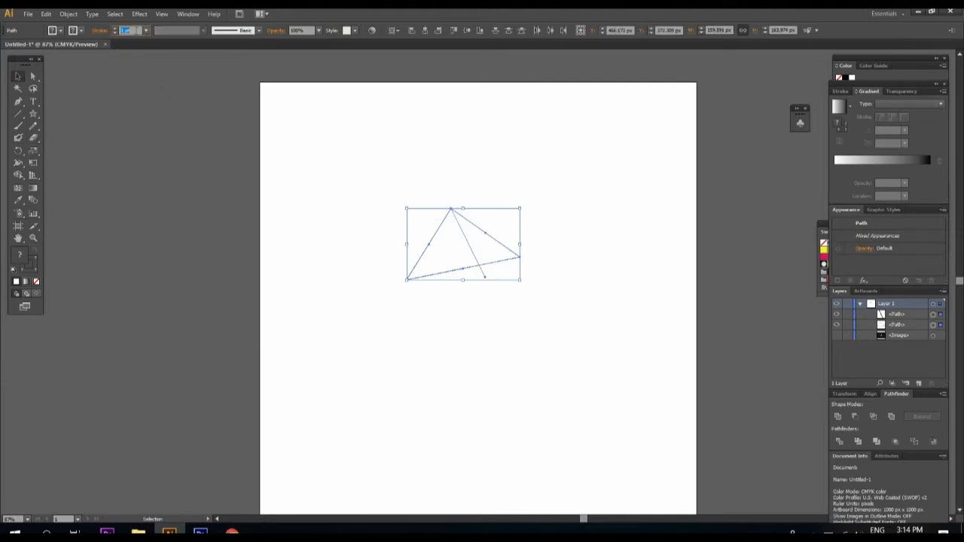
left_click(163, 153)
left_click(471, 249)
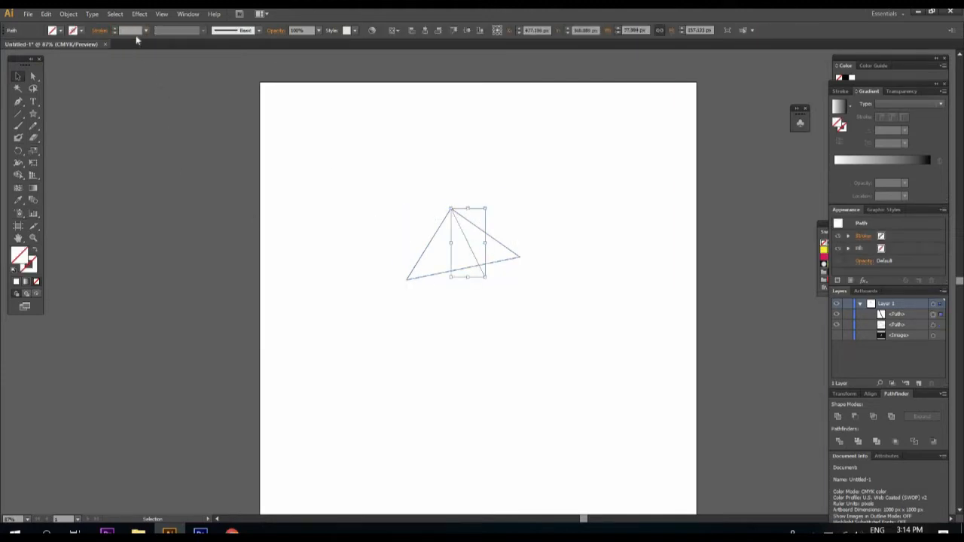
left_click(592, 233)
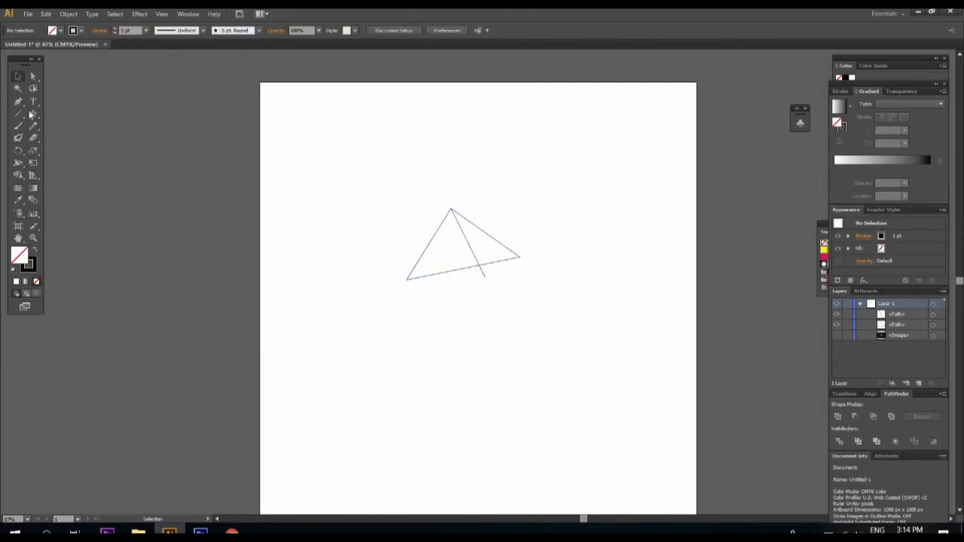
Step: Draw a vertical line from the triangle's apex past its base and split the triangle along both lines with Pathfinder Divide
left_click(18, 113)
left_click_drag(450, 210, 451, 283)
left_click(18, 76)
left_click(512, 276)
left_click_drag(571, 247, 387, 217)
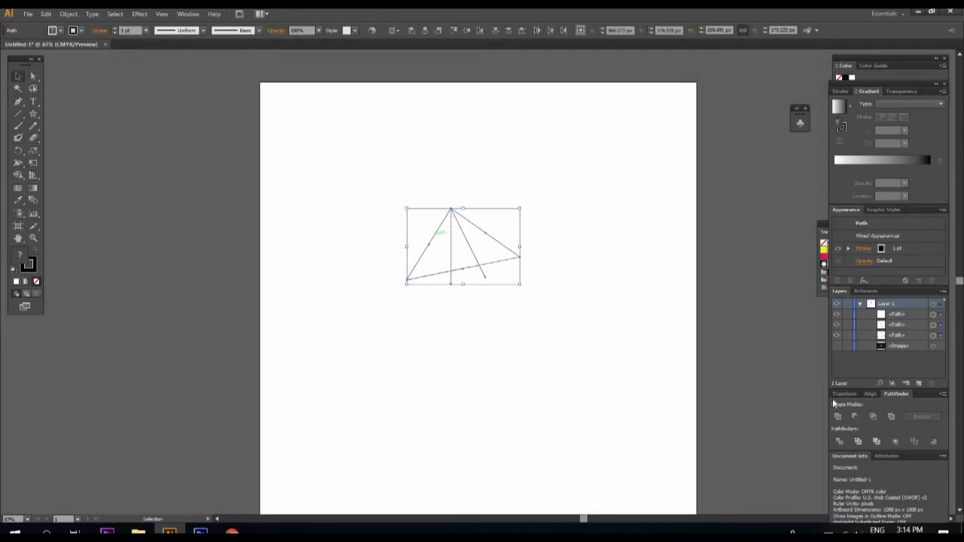
left_click(840, 442)
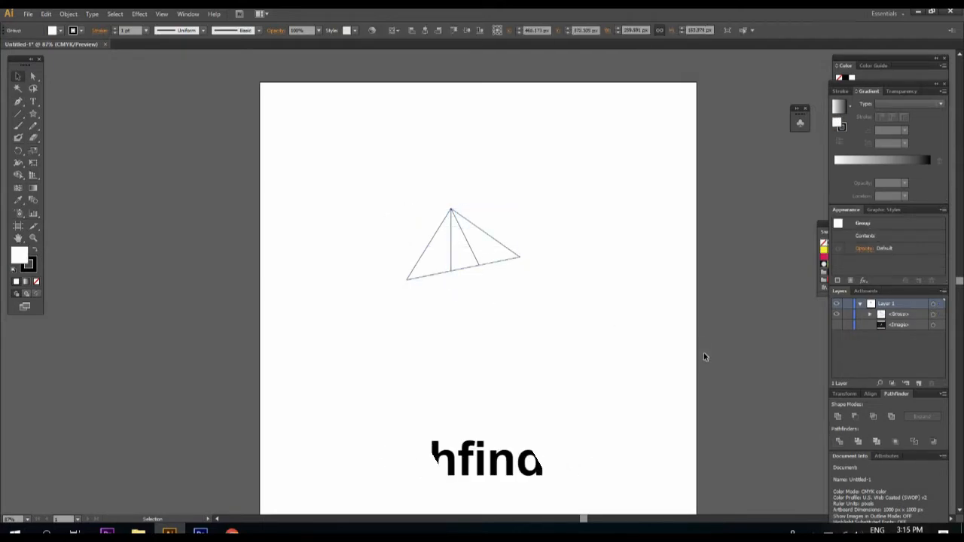
Step: Draw a rectangle about 255 px wide and 166 px high just below the divided triangle
left_click(34, 117)
left_click_drag(34, 116, 69, 112)
left_click_drag(415, 292, 526, 366)
Step: Reshape the rectangle by moving both upper corners inward along the triangle's slant and the lower-left corner outward and up
left_click(33, 76)
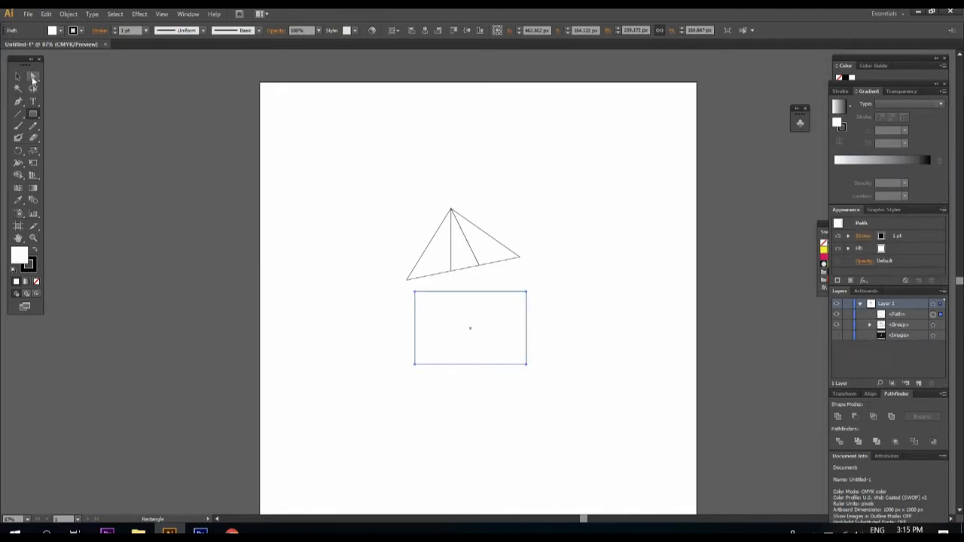
left_click_drag(527, 291, 488, 279)
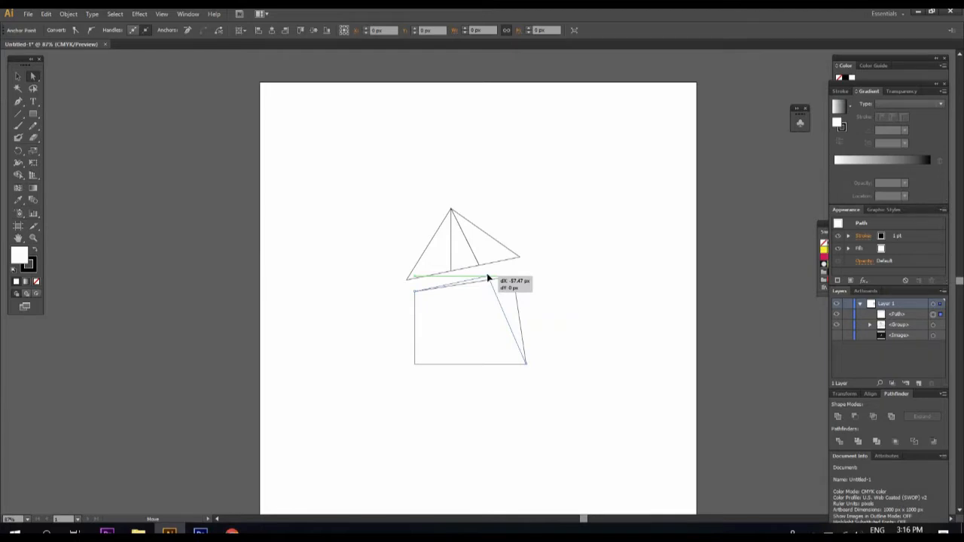
left_click_drag(487, 279, 482, 277)
left_click_drag(416, 291, 452, 288)
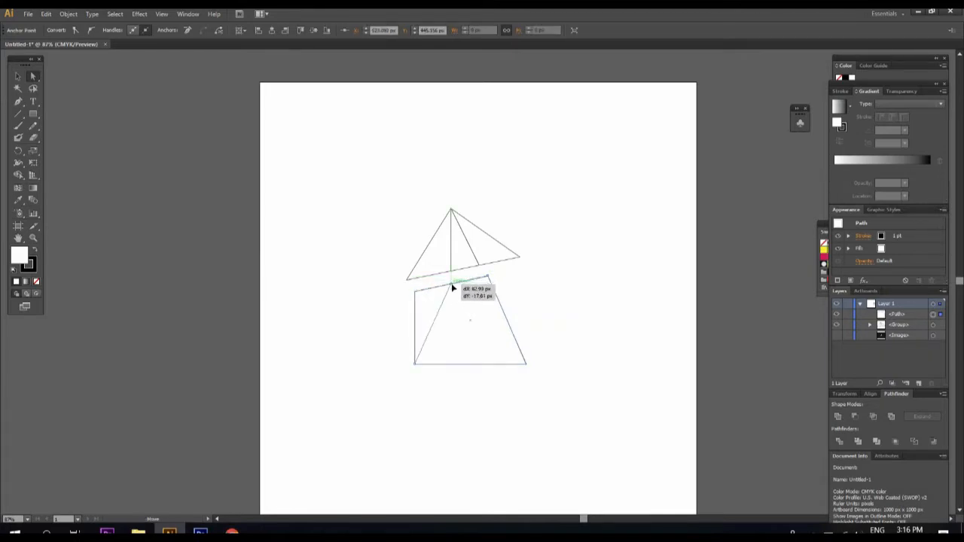
left_click_drag(451, 287, 451, 280)
left_click_drag(415, 365, 366, 344)
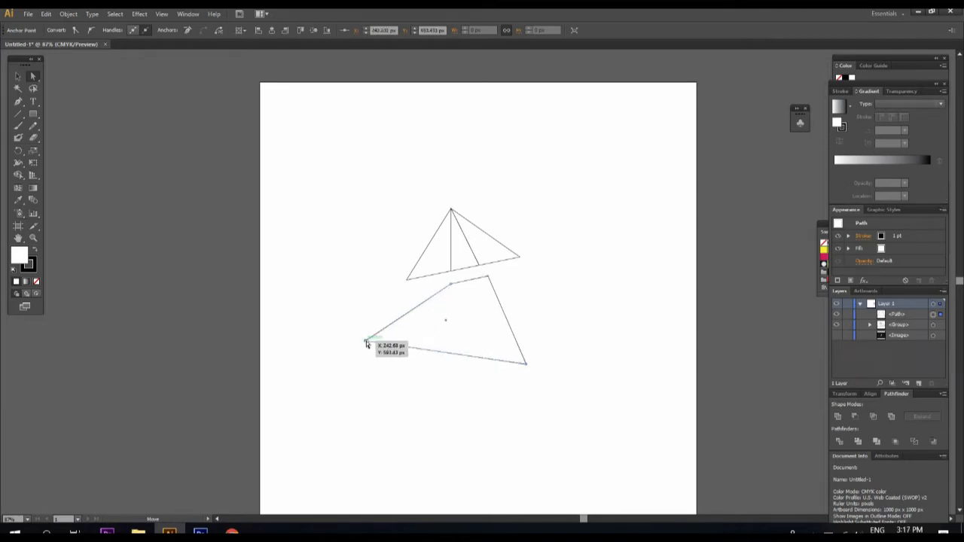
left_click_drag(369, 347, 373, 327)
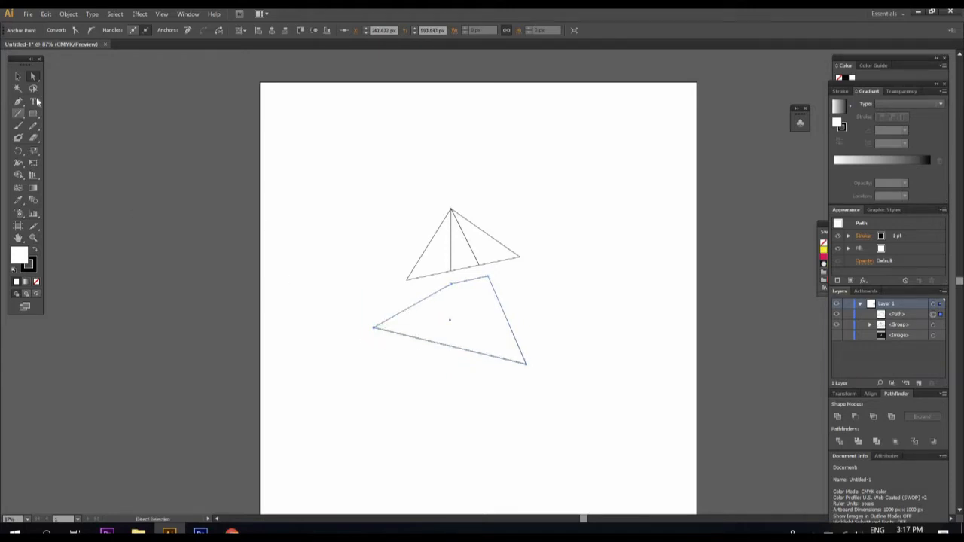
Step: Add an anchor point on the body's lower edge near its left corner and move it down to form the sleeve end
left_click_drag(18, 102, 46, 113)
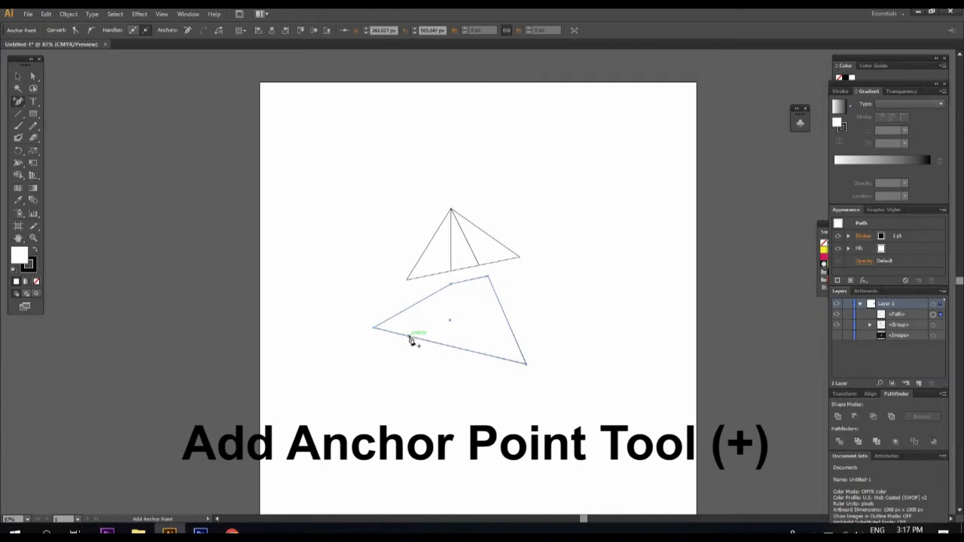
key("a")
left_click_drag(406, 340, 395, 366)
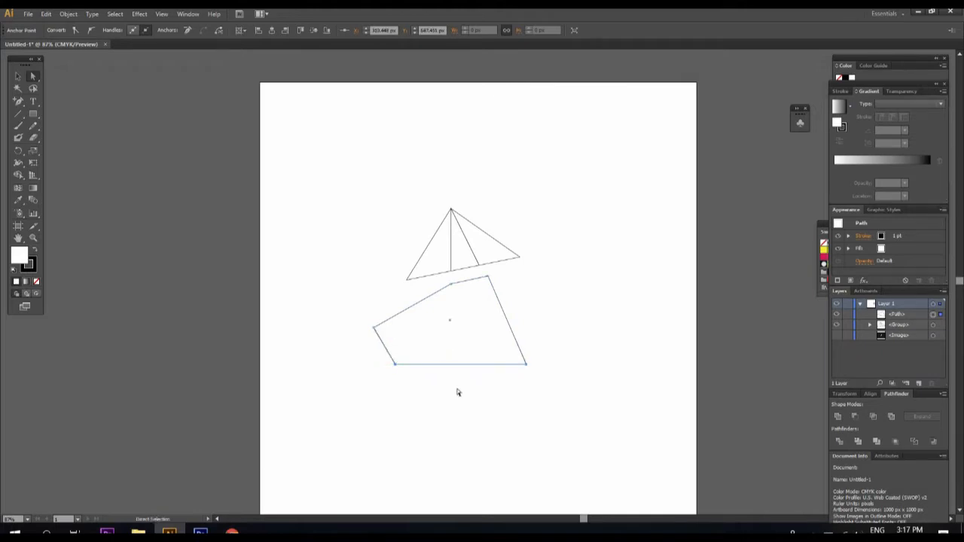
Step: Add another anchor point on the bottom edge next to the sleeve end and move it up and inward
key("plus")
left_click(420, 365)
left_click(18, 77)
left_click(32, 76)
mouse_move(419, 365)
left_mouse_down()
mouse_move(436, 341)
mouse_move(432, 353)
left_mouse_up()
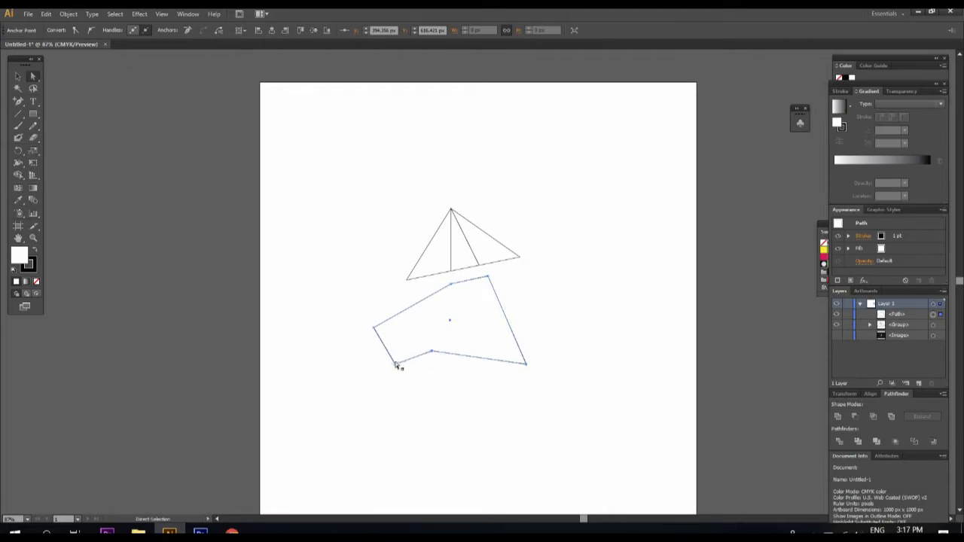
Step: Refine the sleeve's corner points and move the body's lower-right corner up and inward to level the bottom edge
left_click_drag(395, 365, 406, 367)
left_click_drag(376, 331, 381, 338)
left_click_drag(433, 351, 436, 356)
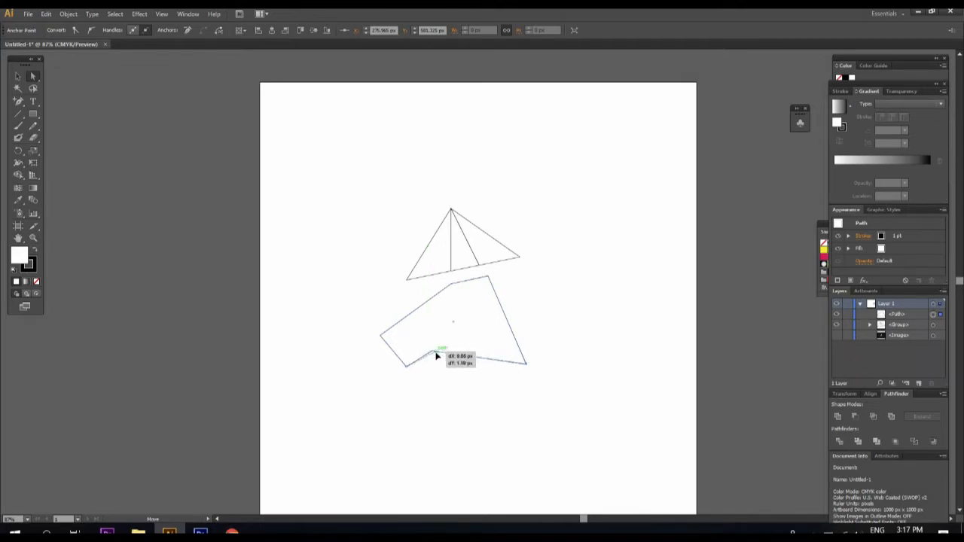
left_click_drag(532, 367, 519, 351)
Step: Add an anchor point near the top of the body's right edge and pull it outward to form a shoulder
key("plus")
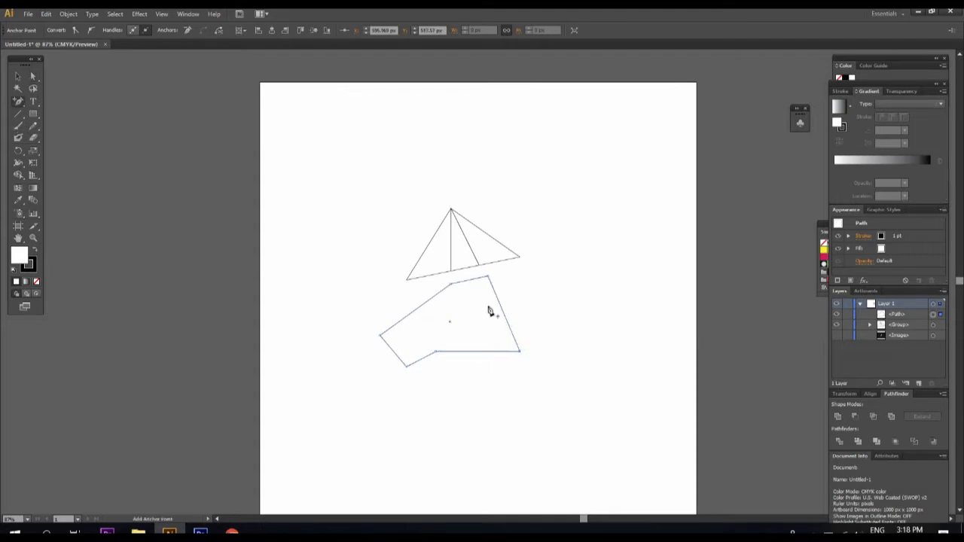
left_click(495, 293)
left_click(32, 76)
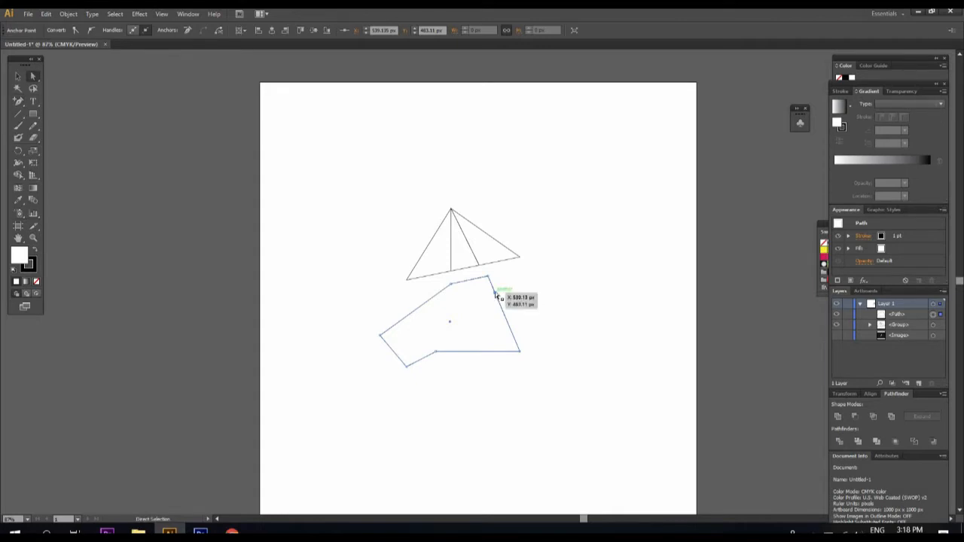
left_click_drag(495, 295, 507, 291)
left_click(547, 311)
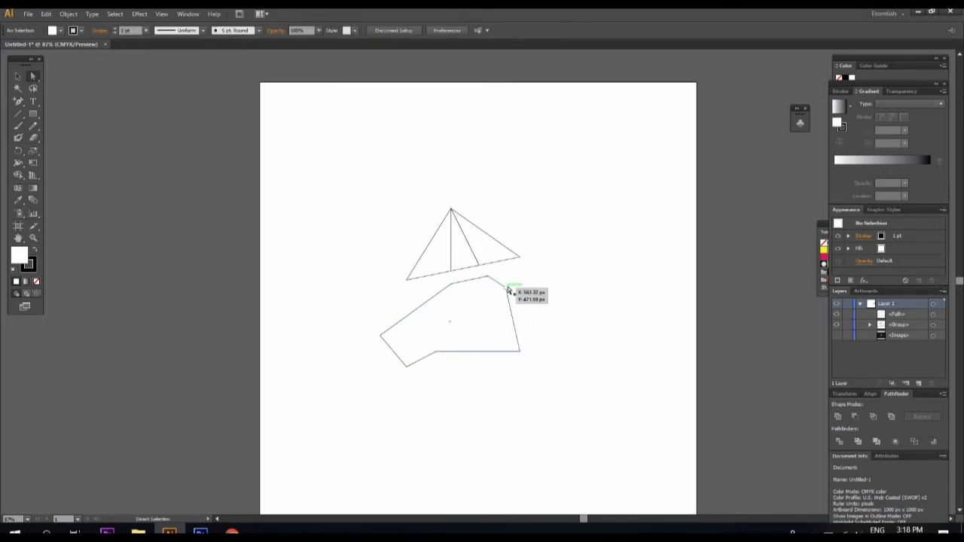
left_click(504, 296)
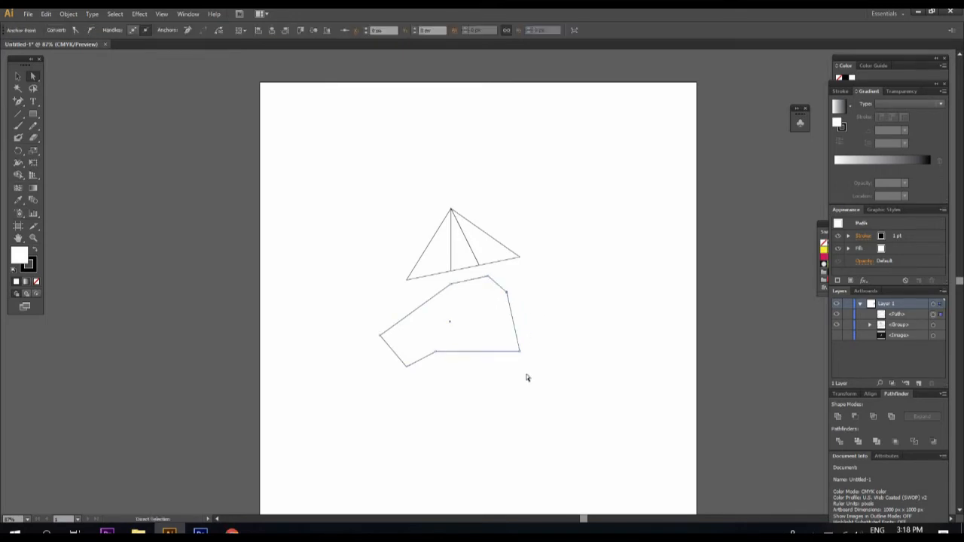
Step: Fine-tune the body's lower-right corner, the sleeve tip and the inner sleeve point, undoing the last stray change
left_click_drag(519, 351, 515, 356)
mouse_move(436, 356)
left_mouse_down()
mouse_move(424, 355)
mouse_move(428, 344)
mouse_move(415, 374)
mouse_move(431, 354)
left_mouse_up()
left_click(478, 363)
key("ctrl+z")
left_click(462, 381)
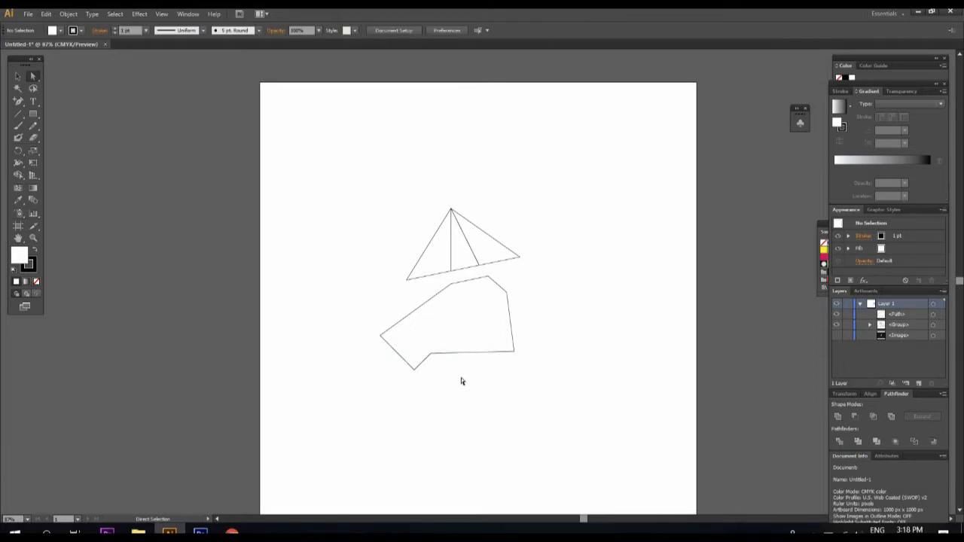
Step: Draw a closed narrow triangle with the Pen tool from below the sleeve tip up into the middle of the body
left_click(18, 101)
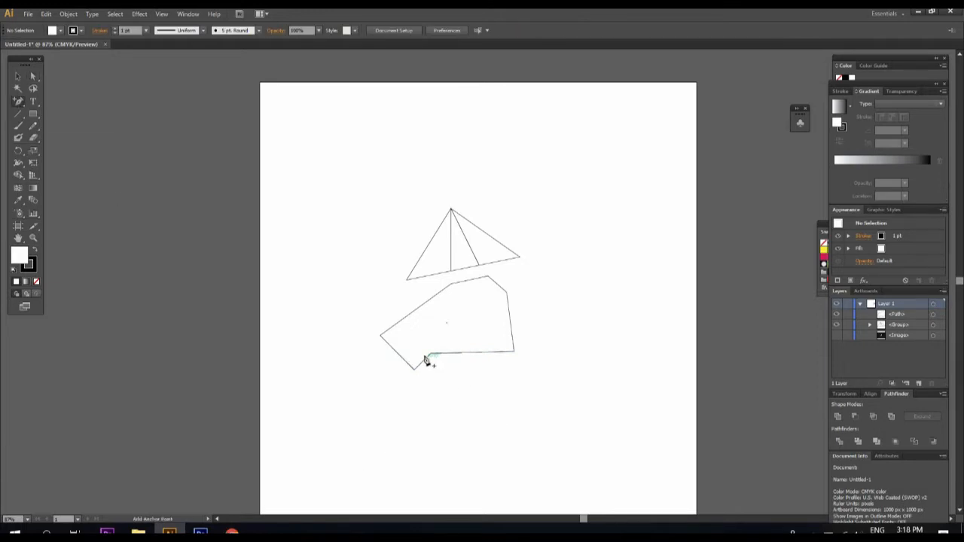
left_click_drag(19, 106, 55, 102)
left_click(431, 353)
key("ctrl+z")
left_click(412, 374)
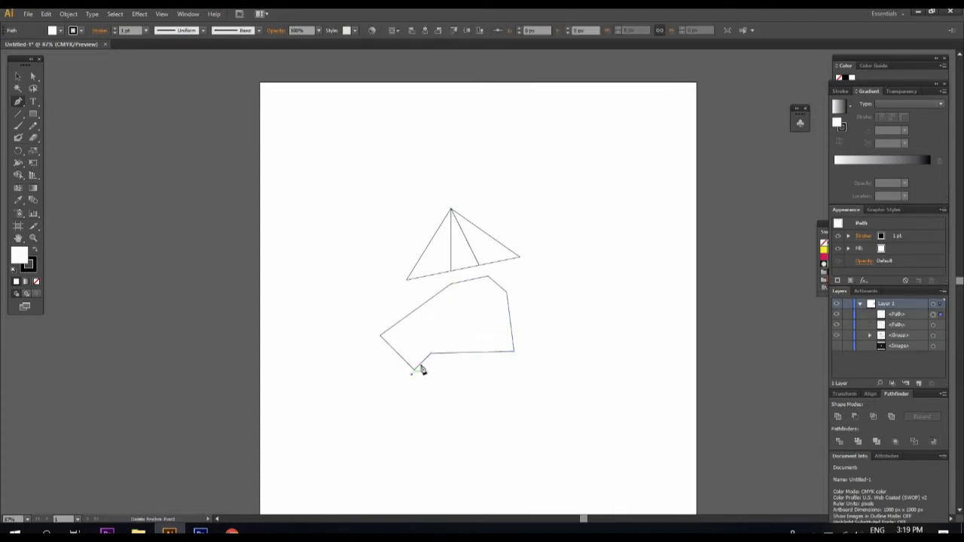
left_click(451, 320)
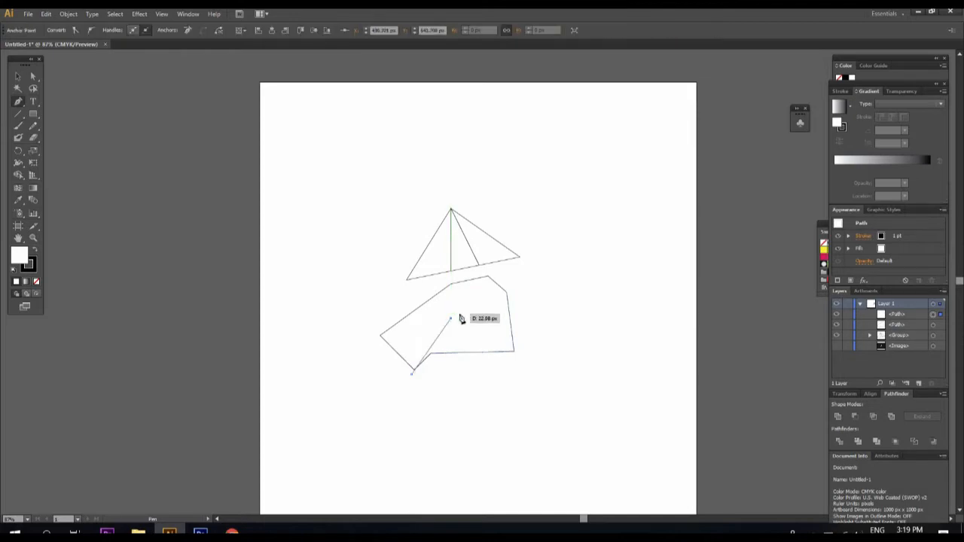
left_click(423, 382)
left_click(413, 375)
Step: Split the body shape and the narrow triangle with Pathfinder Divide and ungroup the resulting pieces
left_click(18, 76)
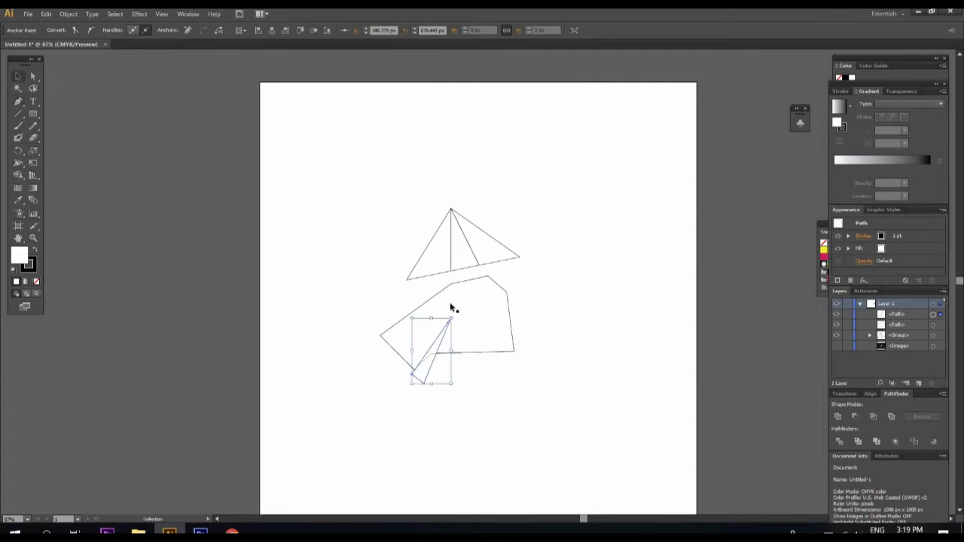
left_click(505, 410)
left_click(443, 334)
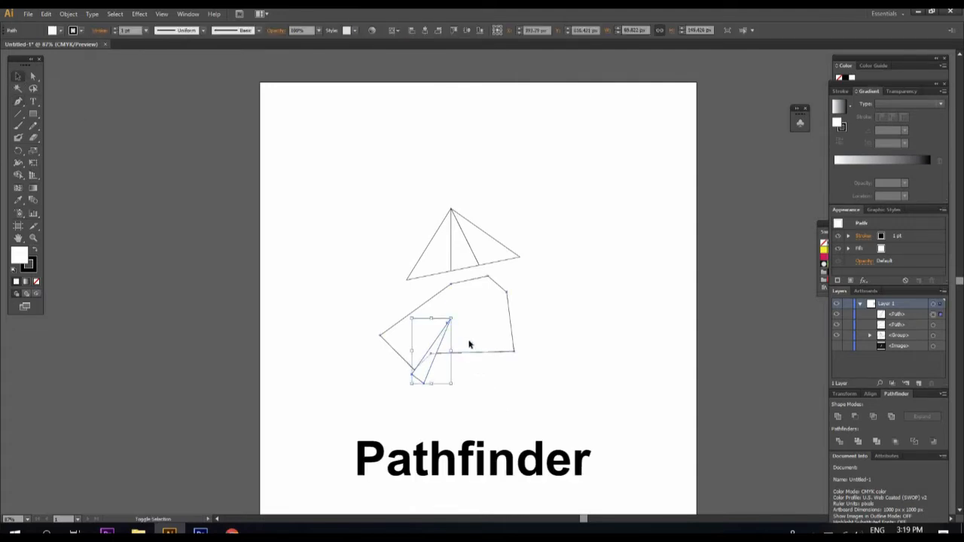
left_click(469, 338, "shift")
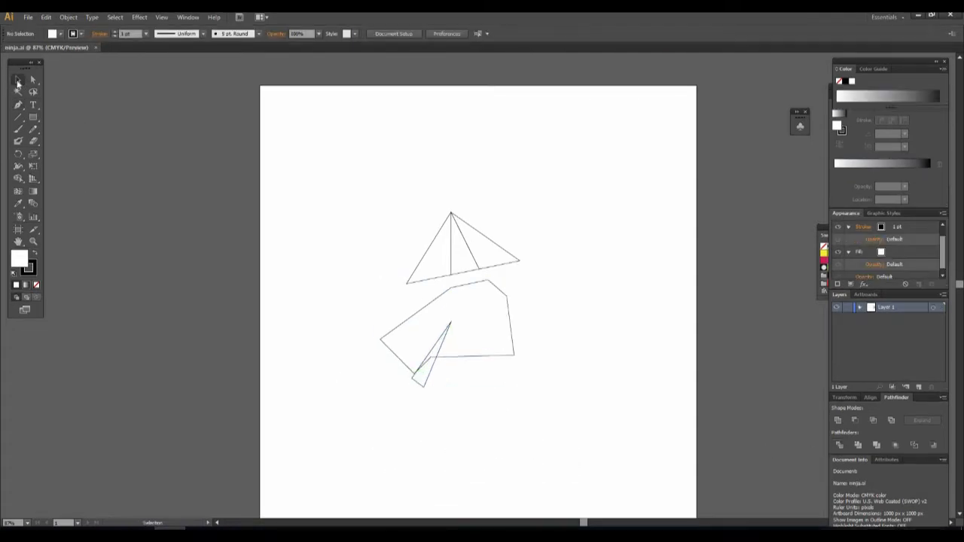
left_click(420, 385)
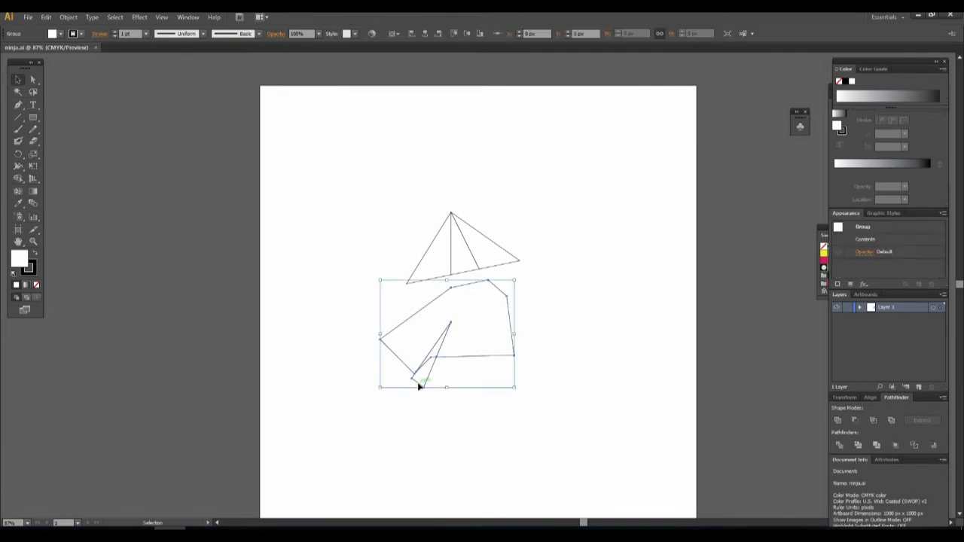
right_click(420, 386)
left_click(443, 449)
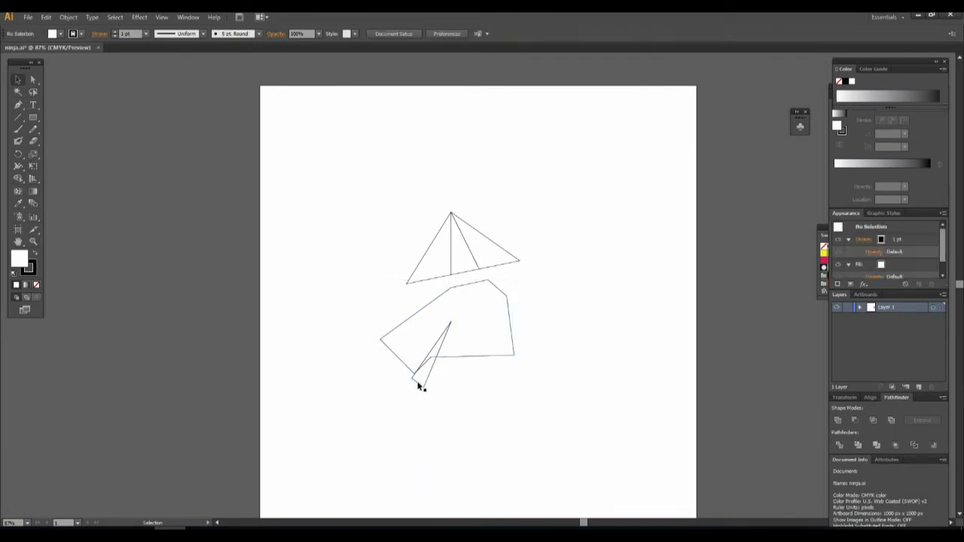
Step: Delete the pieces cut off by the narrow triangle to leave a pointed notch between sleeve and body
left_click(420, 386)
key("Delete")
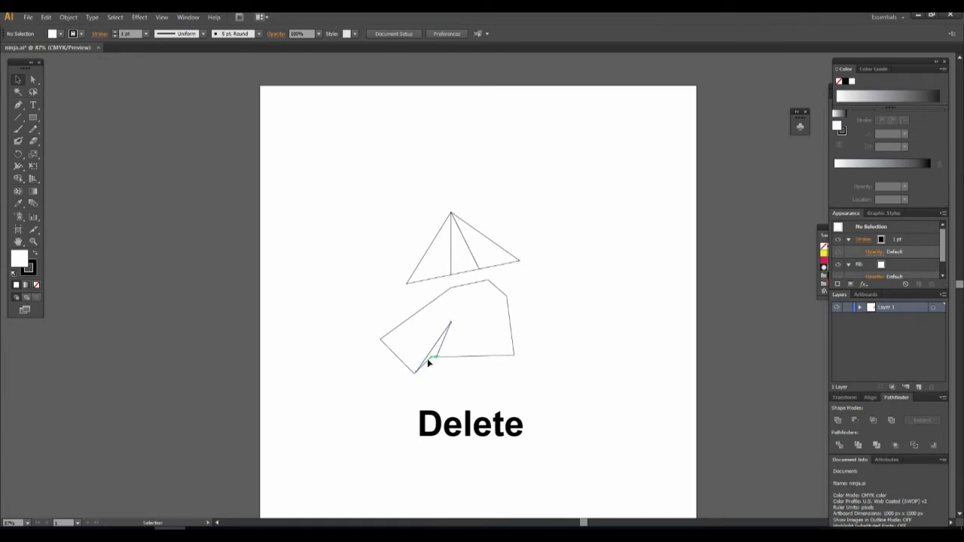
scroll(491, 424, "down", 2)
Step: Move the sleeve's outer corner slightly inward and its lower tip slightly down
left_click(32, 80)
left_click_drag(383, 296, 387, 293)
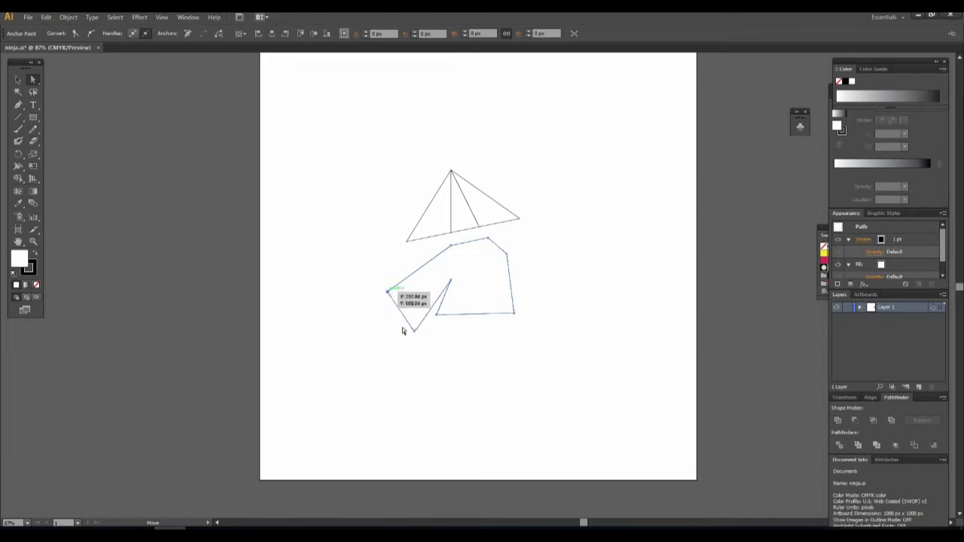
left_click_drag(414, 332, 415, 339)
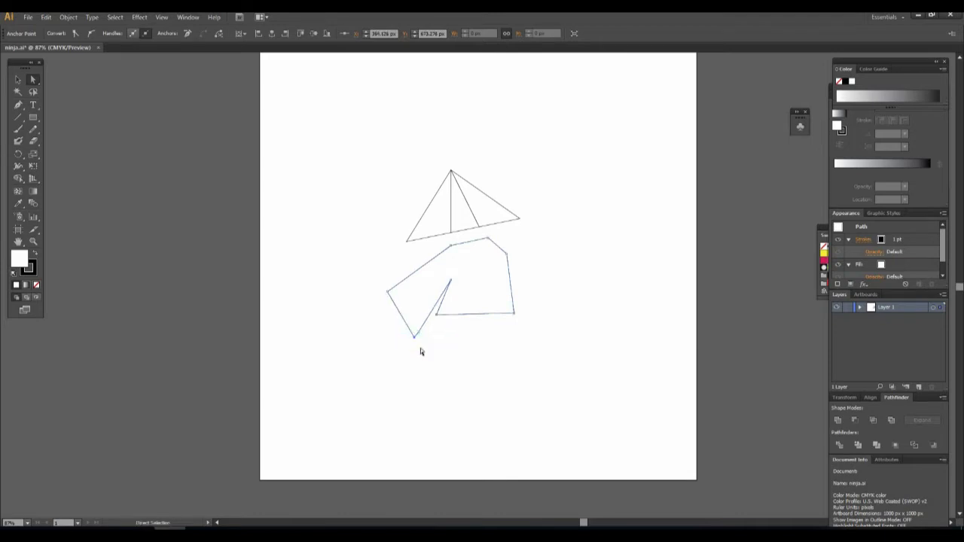
left_click(420, 348)
Step: Draw a rectangle about 176 × 151 px directly below the body with the Rectangle tool
key("p")
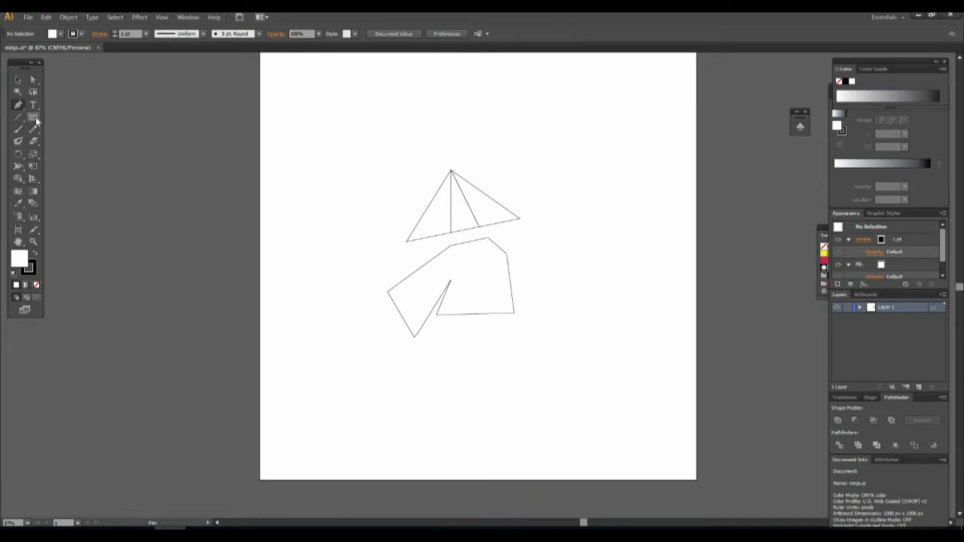
key("m")
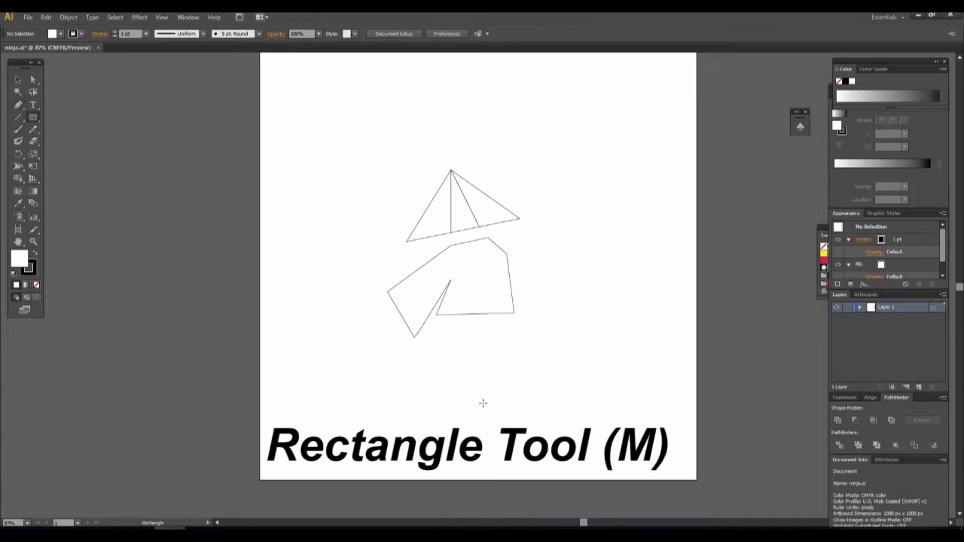
left_click(432, 336)
left_click(501, 184)
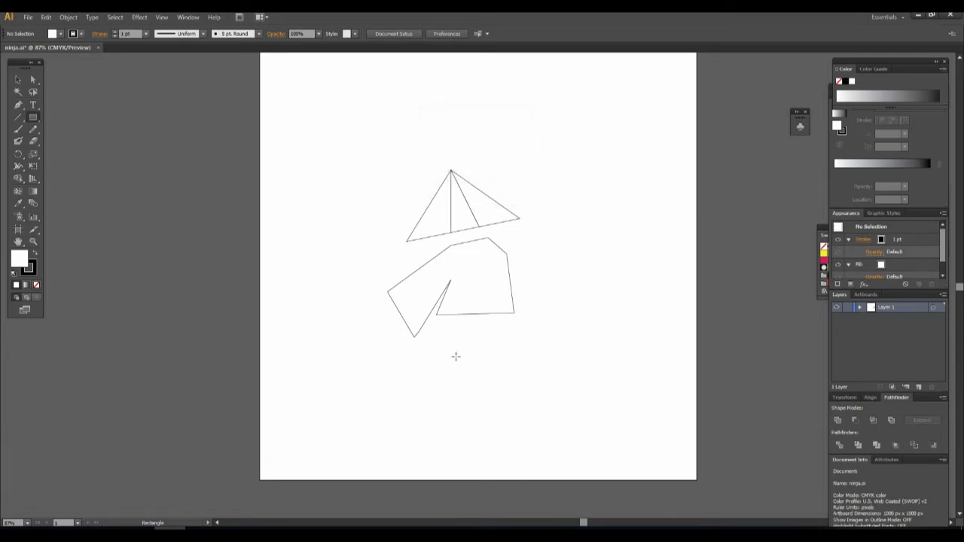
left_click_drag(437, 332, 516, 397)
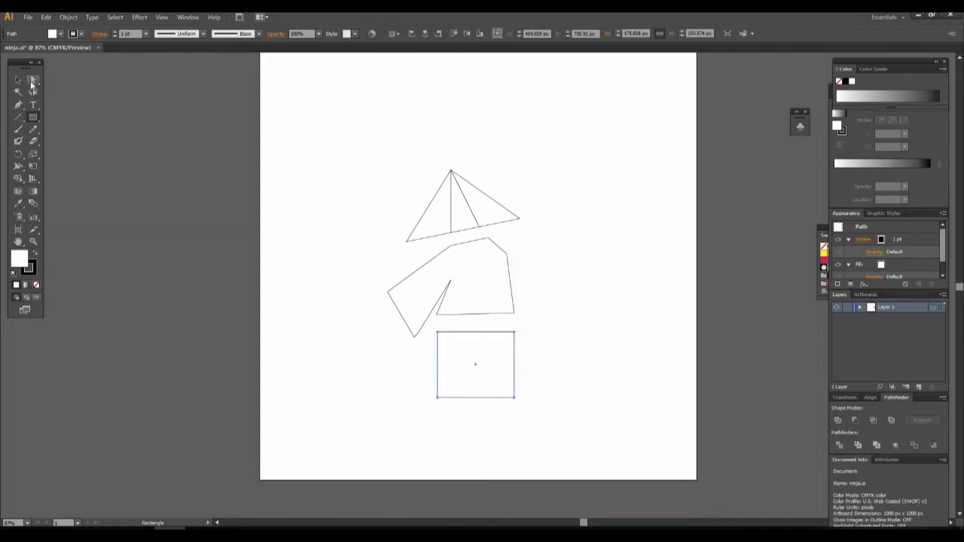
Step: Move the rectangle's two bottom corners outward and slightly down to form a trapezoid, spreading the right corner farther than the left
left_click(32, 82)
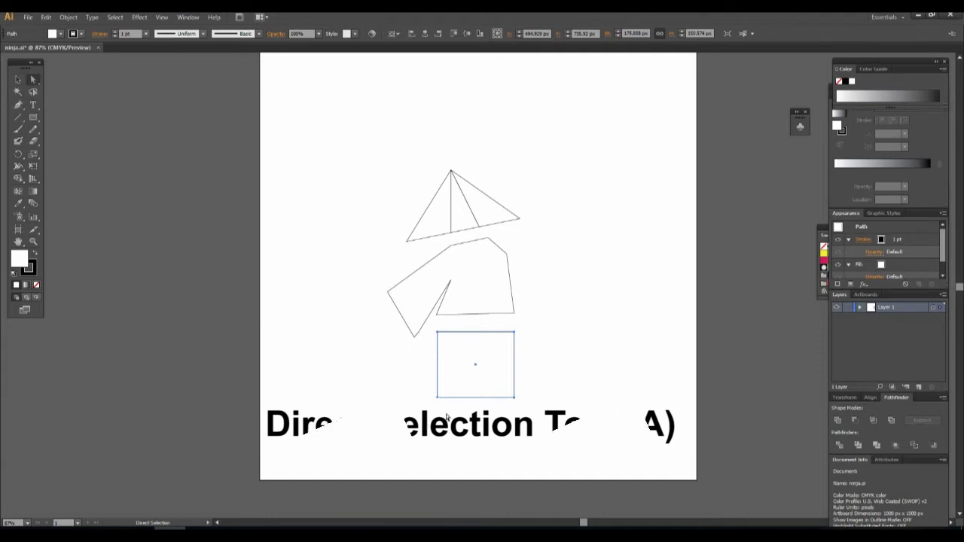
left_click_drag(430, 400, 406, 403)
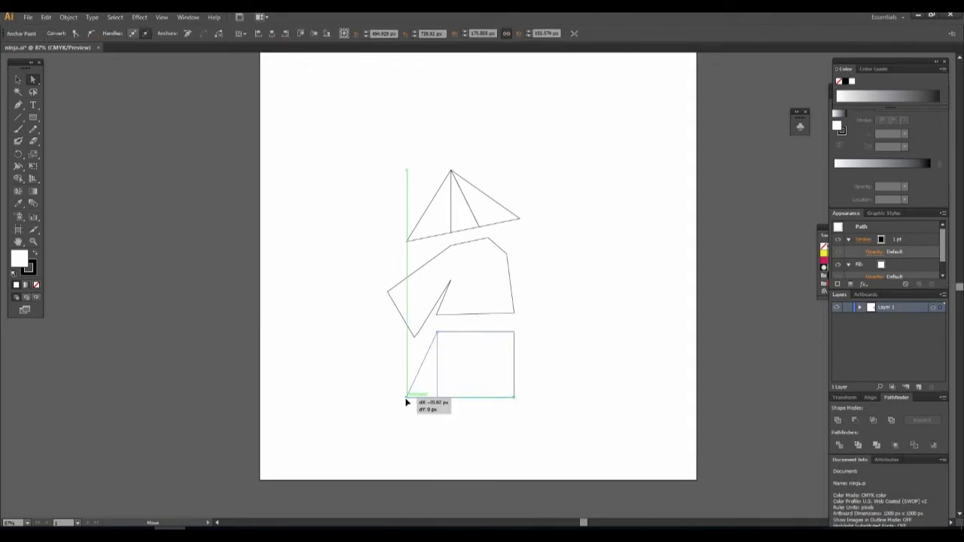
left_click_drag(406, 403, 412, 399)
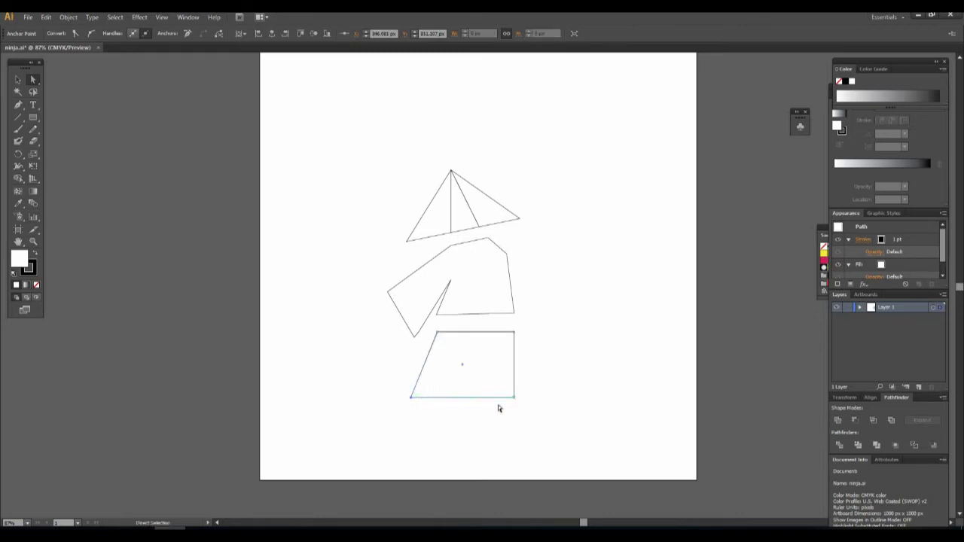
left_click_drag(515, 399, 570, 399)
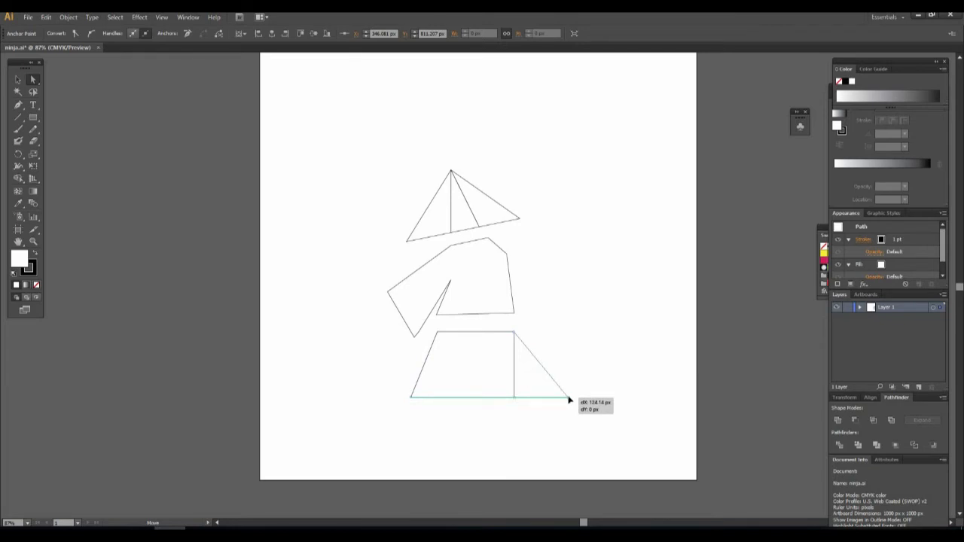
left_click_drag(570, 400, 570, 399)
left_click_drag(411, 401, 406, 403)
mouse_move(570, 401)
left_mouse_down()
mouse_move(563, 408)
mouse_move(577, 408)
left_mouse_up()
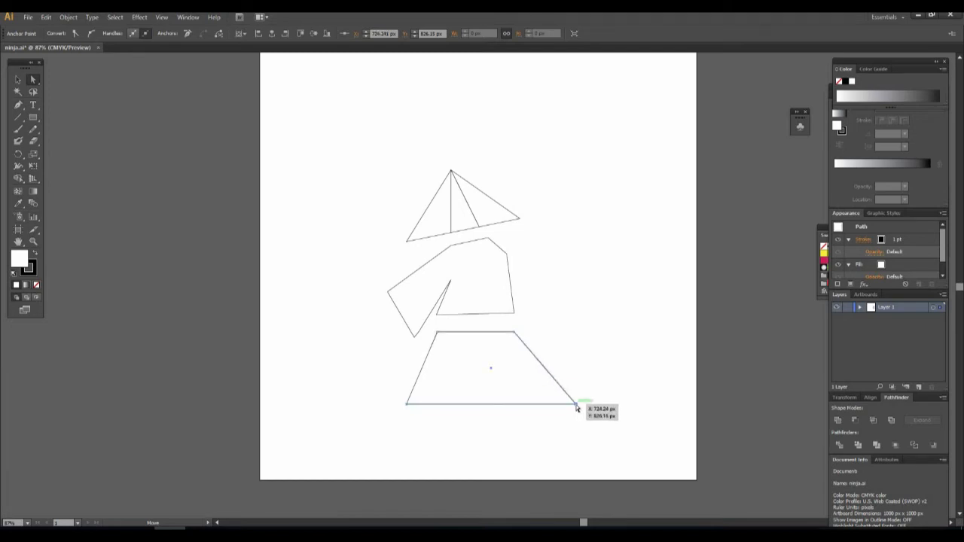
Step: Add an anchor point to each slanted side of the trapezoid, then pull the left one outward and the right one inward
left_click(18, 104)
left_click(51, 116)
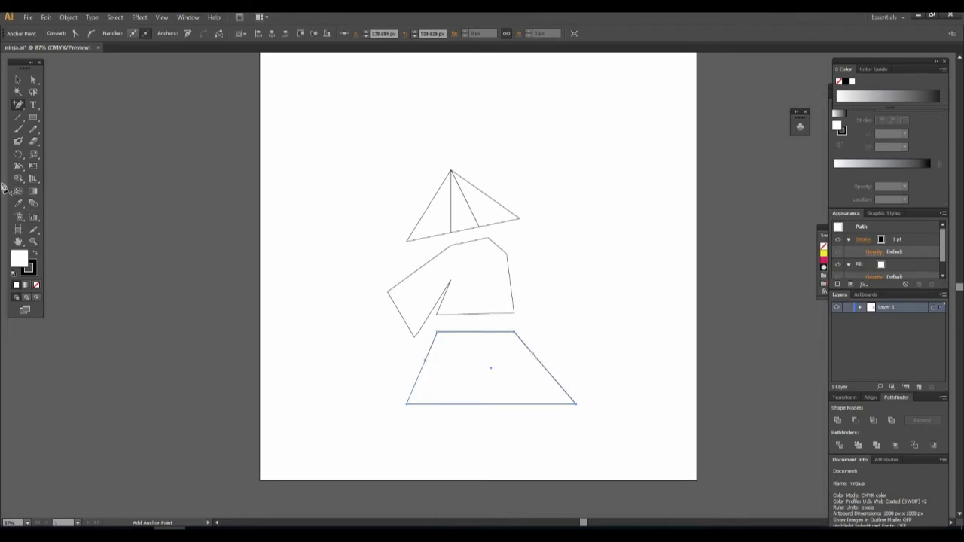
key("a")
mouse_move(425, 364)
left_mouse_down()
mouse_move(407, 364)
mouse_move(411, 357)
left_mouse_up()
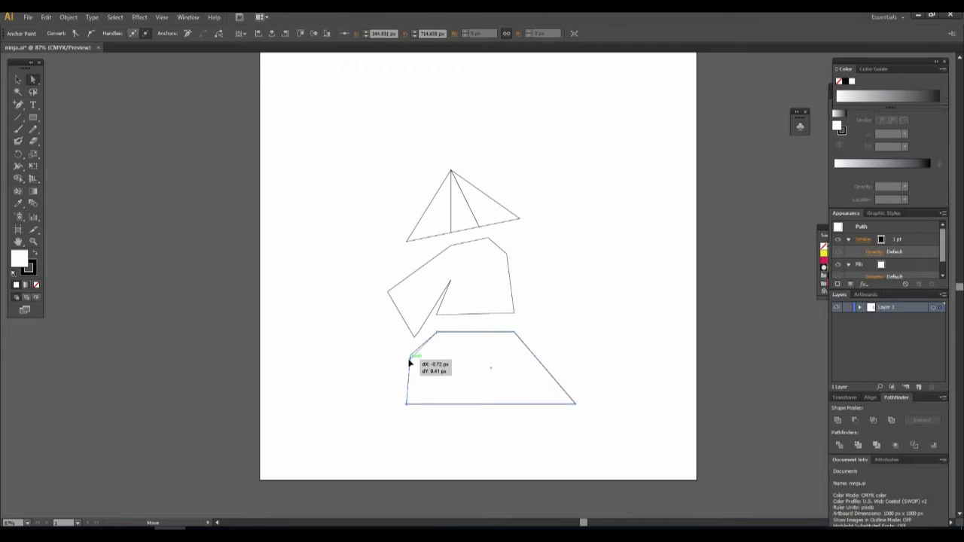
left_click_drag(532, 352, 519, 361)
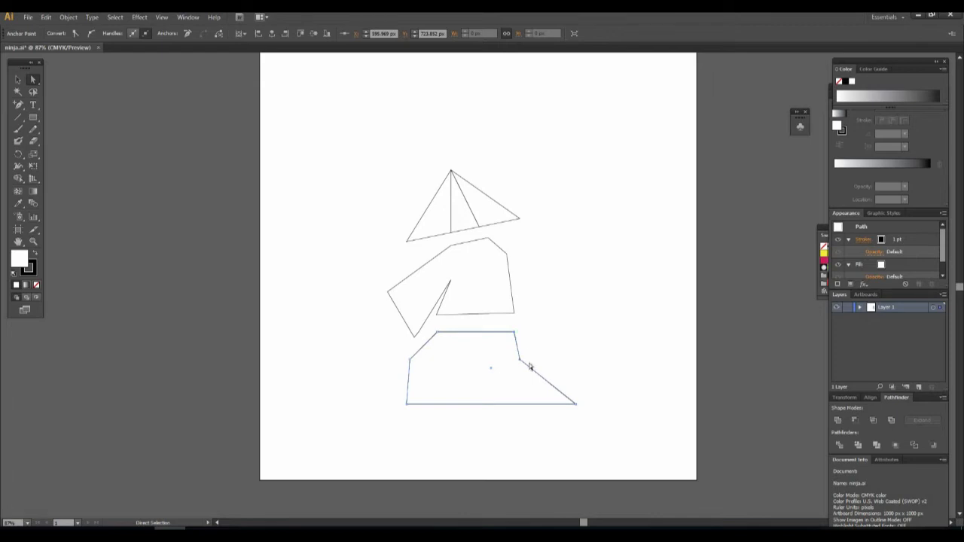
left_click_drag(520, 361, 515, 334)
left_click(556, 349)
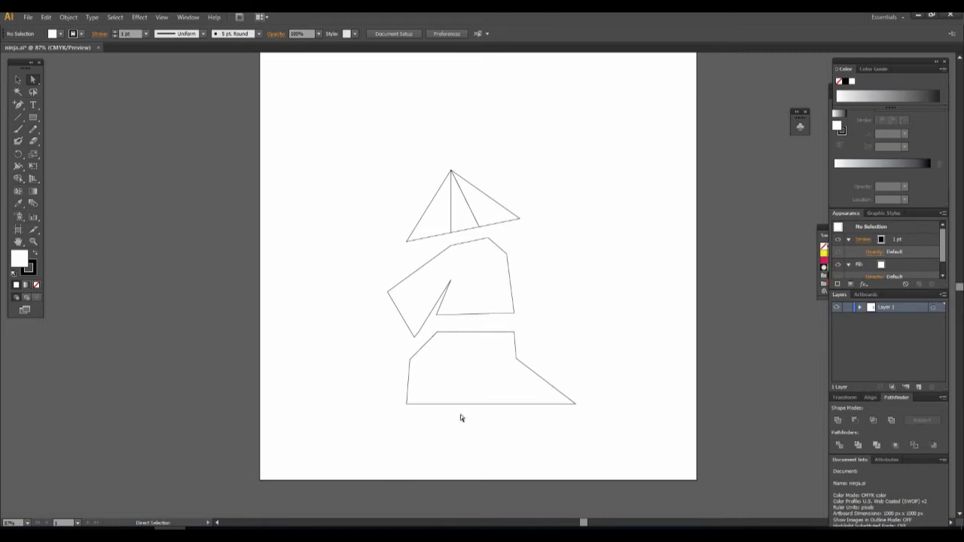
Step: Draw a closed, narrow, bent strip with the Pen tool from the lower shape's base up to its top edge
left_click_drag(19, 106, 48, 105)
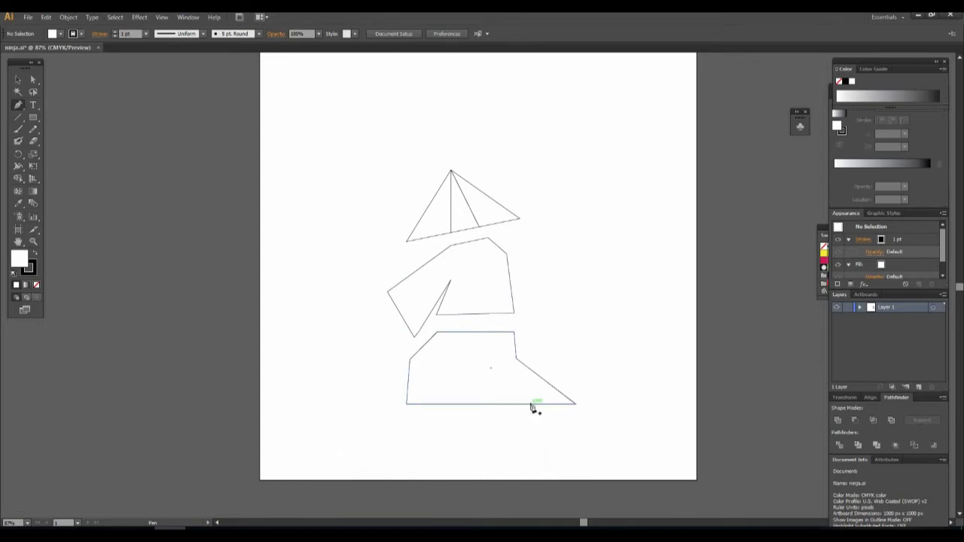
left_click_drag(530, 405, 491, 370)
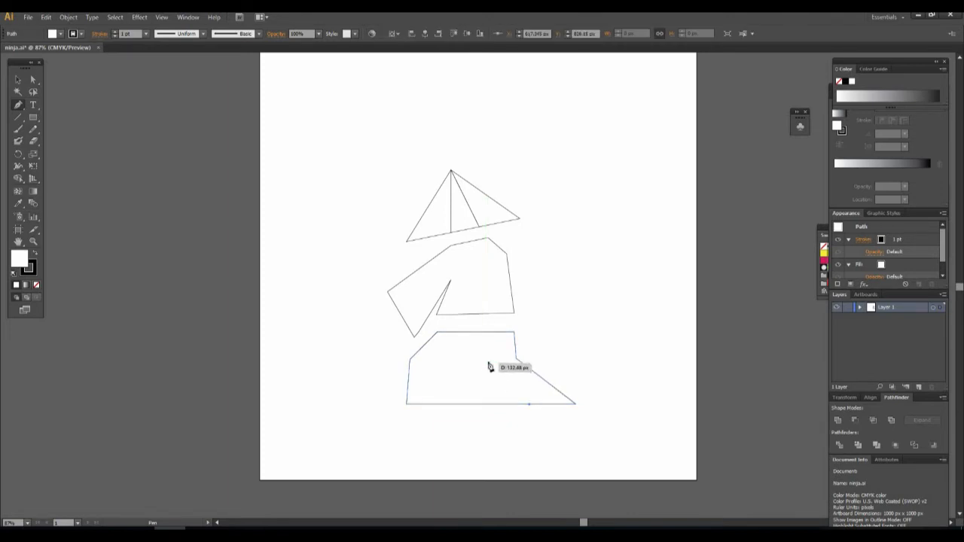
left_click(486, 360)
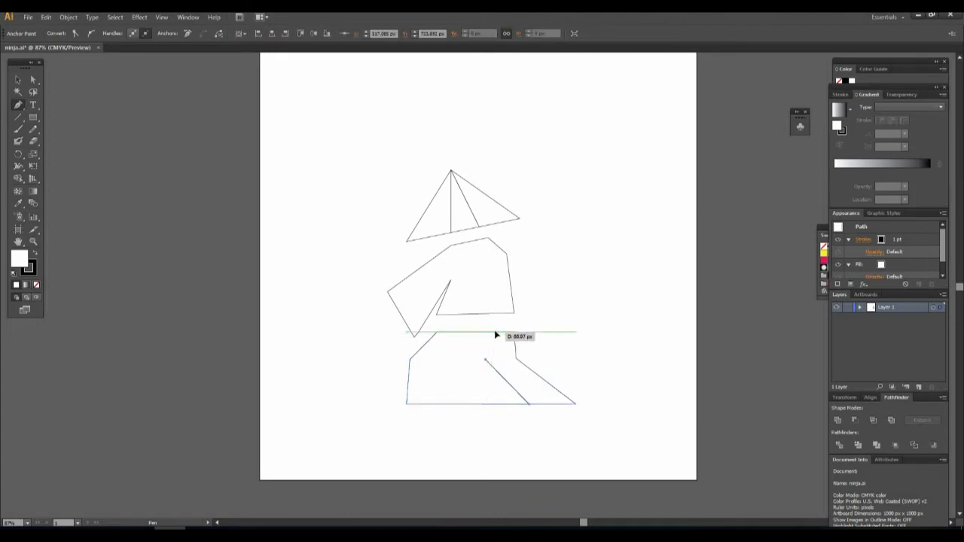
left_click(495, 332)
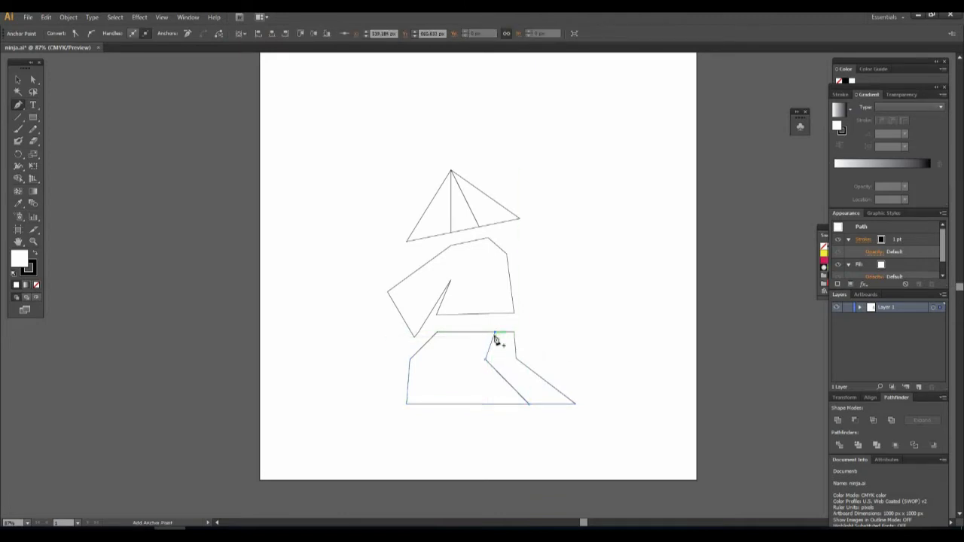
key("ctrl+z")
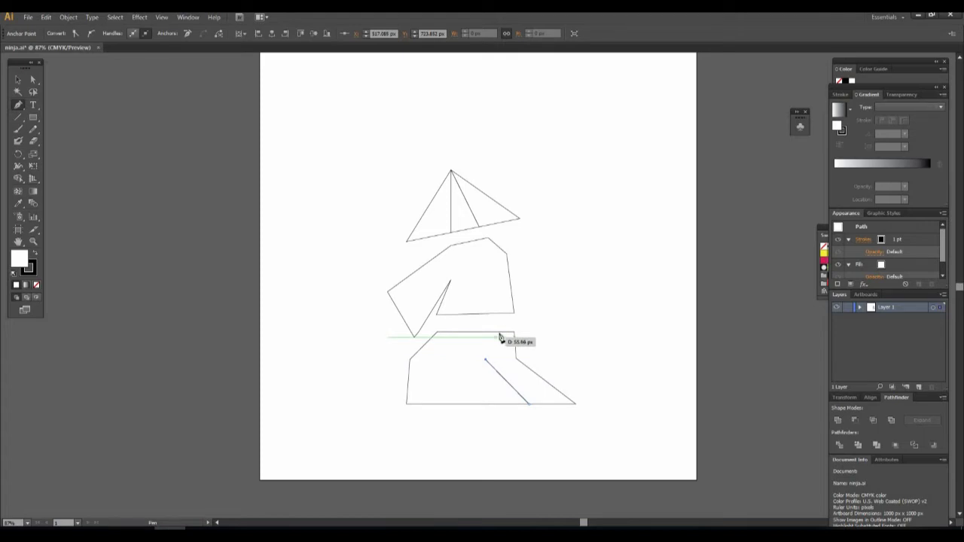
left_click(494, 333)
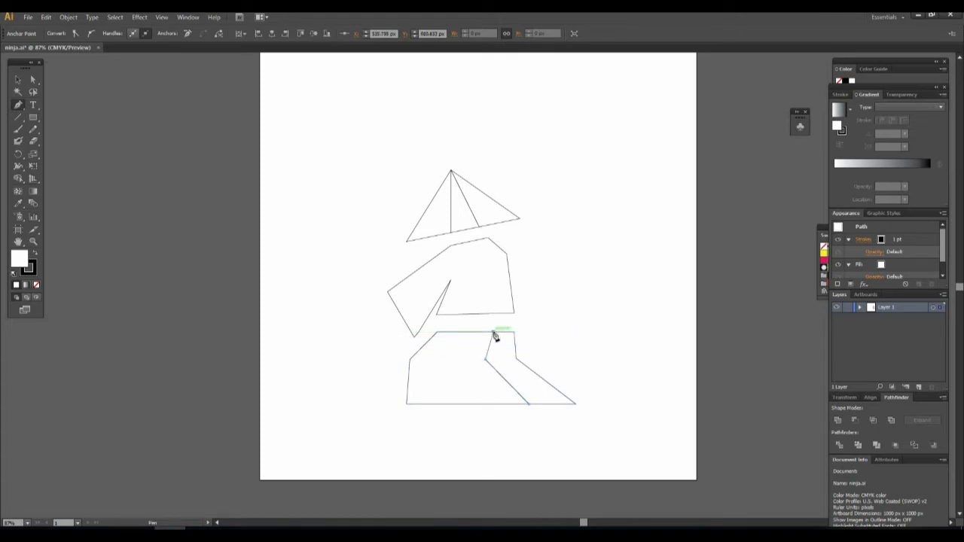
left_click(490, 336, "ctrl")
left_click(491, 335)
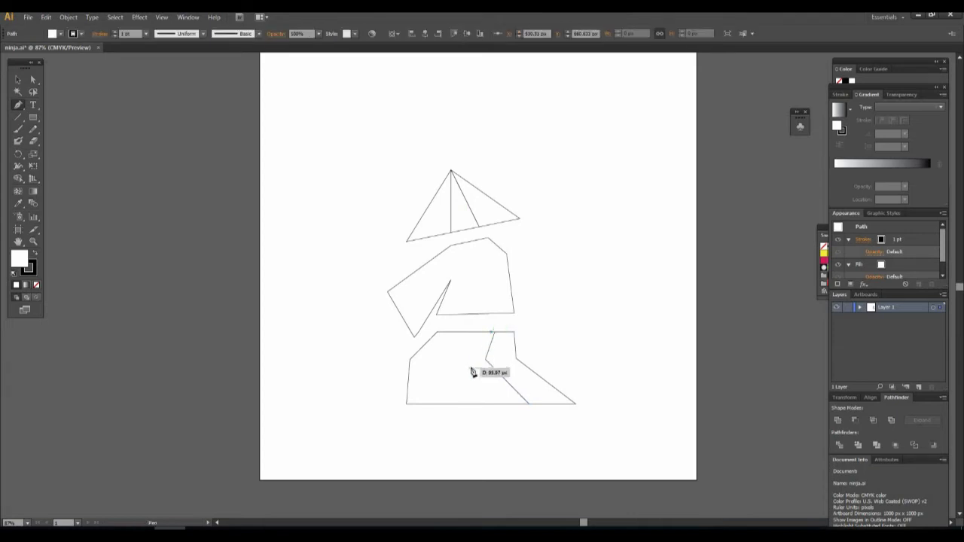
left_click(495, 335)
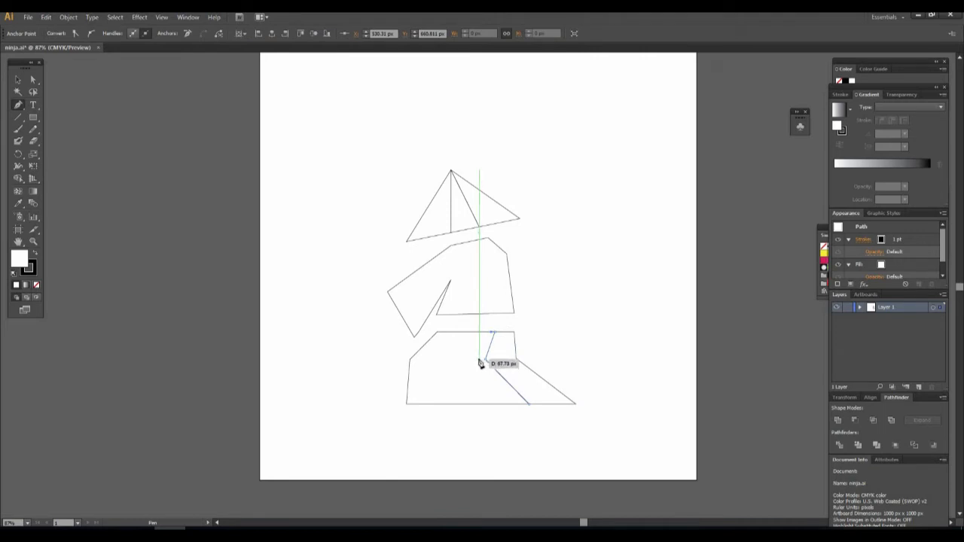
left_click(479, 364)
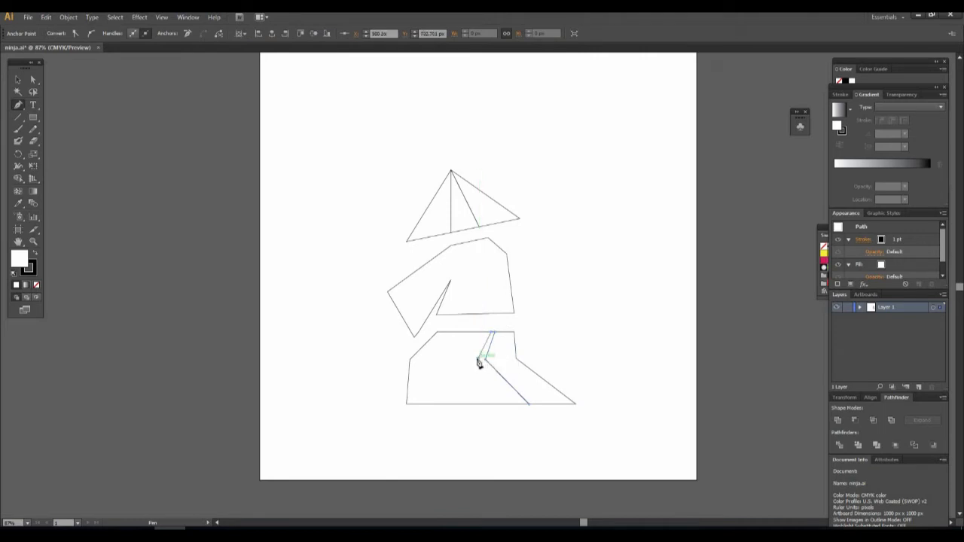
left_click(516, 403)
left_click(529, 405)
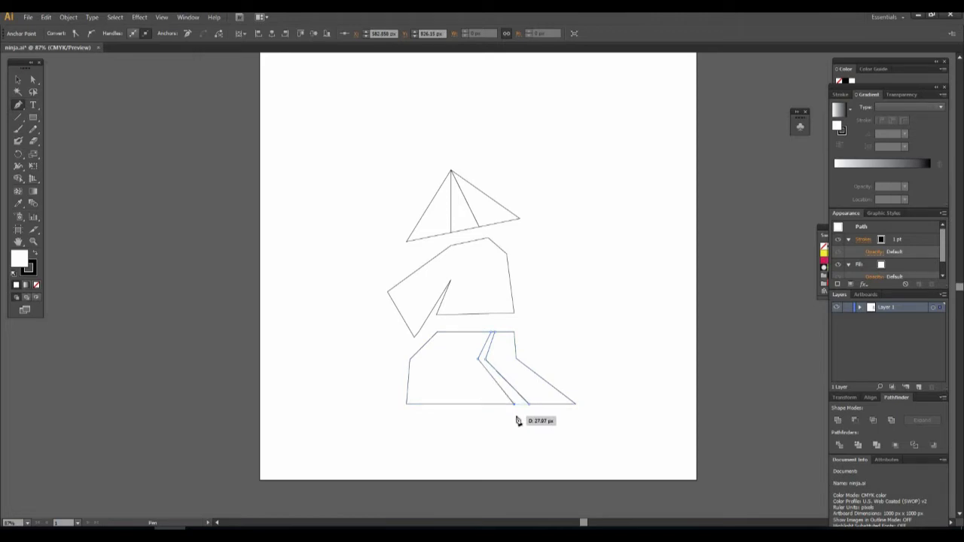
Step: Split the lower body shape and the bent strip with Pathfinder Divide
key("v")
left_click(647, 464)
left_click(512, 389)
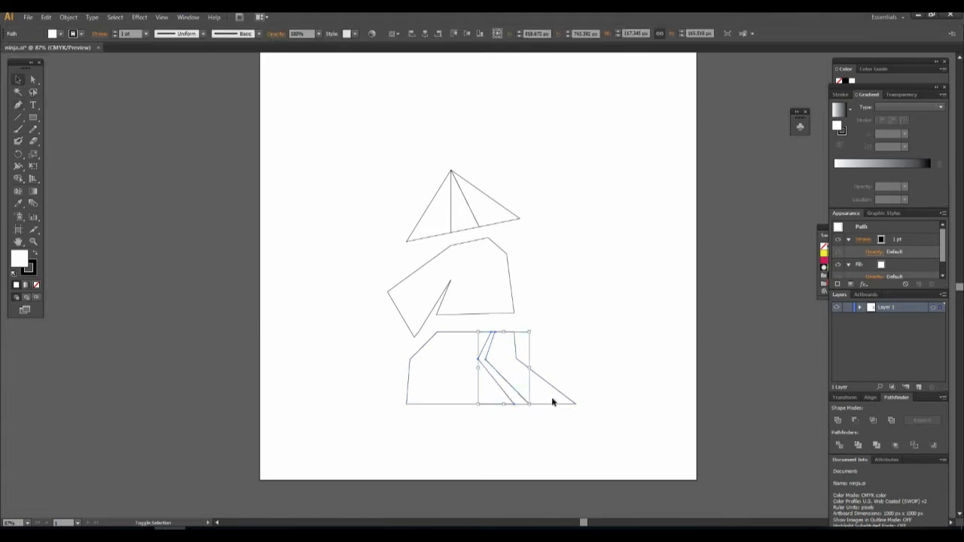
left_click(554, 399, "shift")
left_click(840, 445)
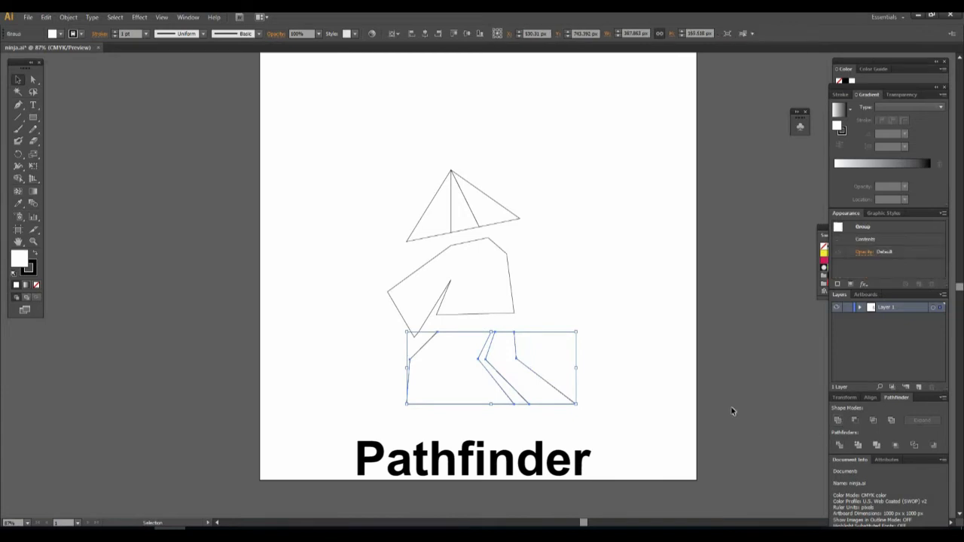
left_click(730, 412)
left_click(506, 384)
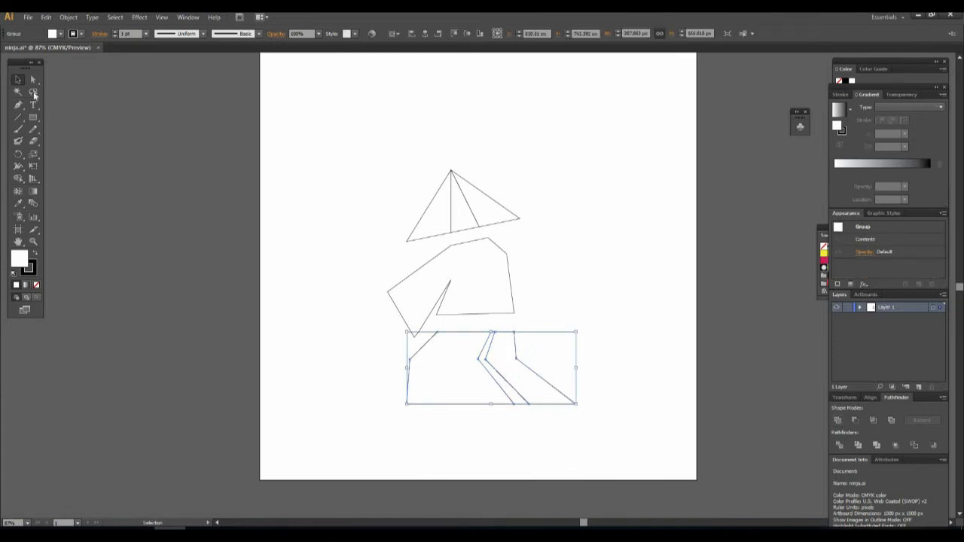
Step: Ungroup the divided pieces and delete the bent strip to leave a gap between the two legs
right_click(494, 367)
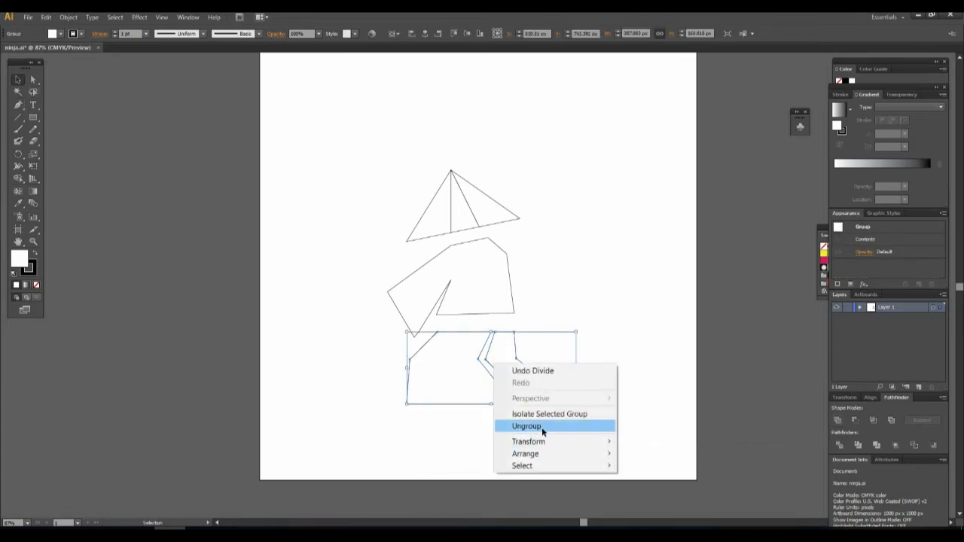
left_click(527, 424)
left_click(509, 396)
key("Delete")
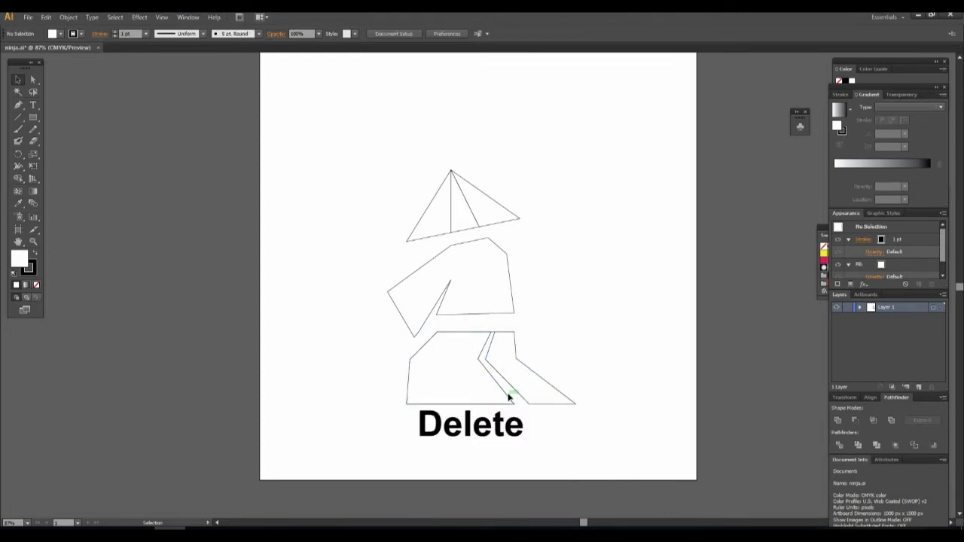
Step: Draw a rectangle about 105 × 210 px left of the figure and move its corners to form a narrow slanted sword blade
left_click(32, 117)
left_click_drag(296, 206, 344, 295)
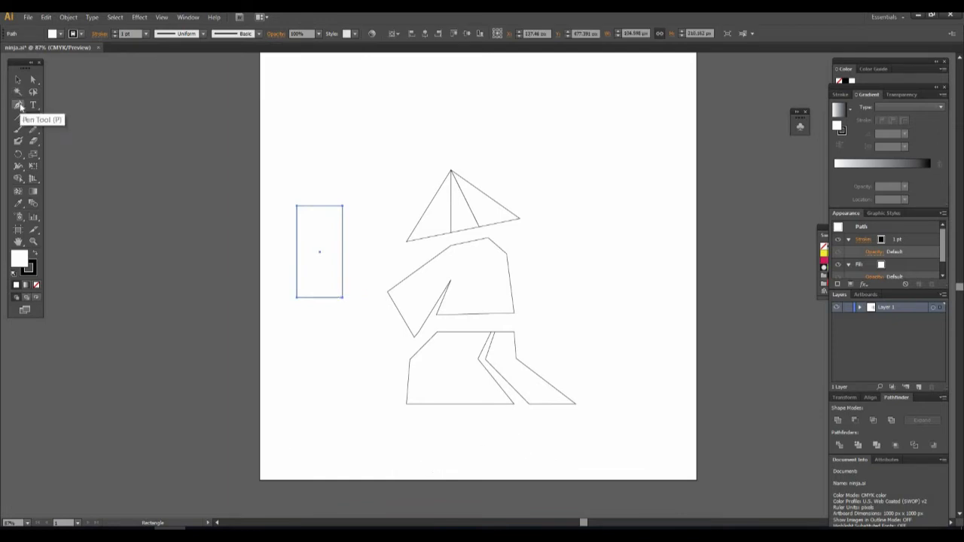
left_click(32, 79)
left_click_drag(296, 210, 309, 188)
left_click_drag(295, 301, 347, 305)
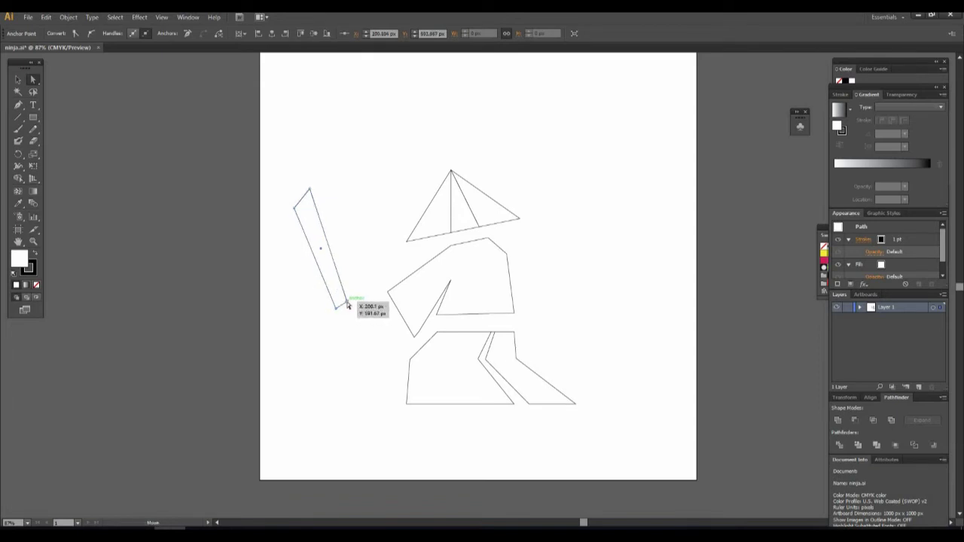
left_click_drag(337, 309, 359, 305)
left_click_drag(296, 208, 305, 212)
left_click(351, 231)
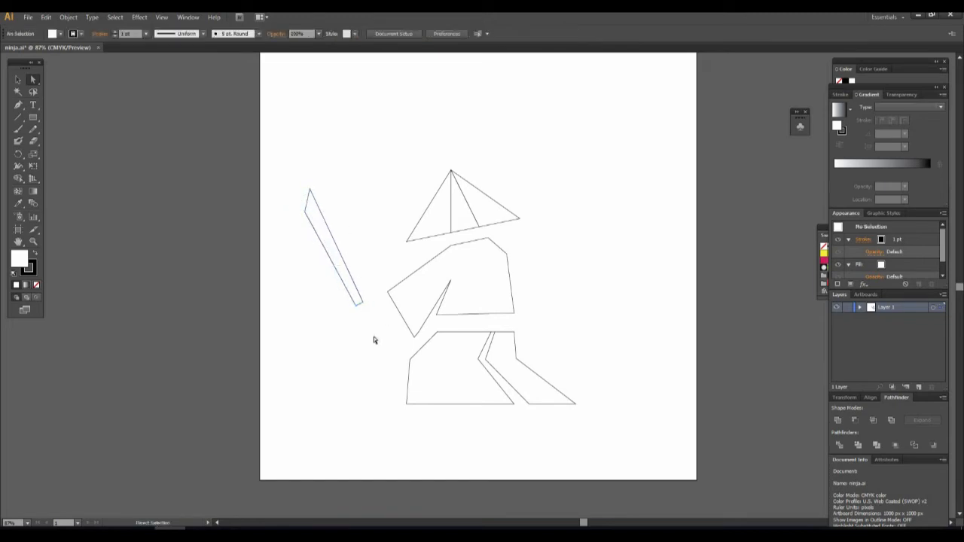
Step: Move the whole sword blade slightly down
key("v")
left_click_drag(339, 277, 342, 283)
left_click(328, 355)
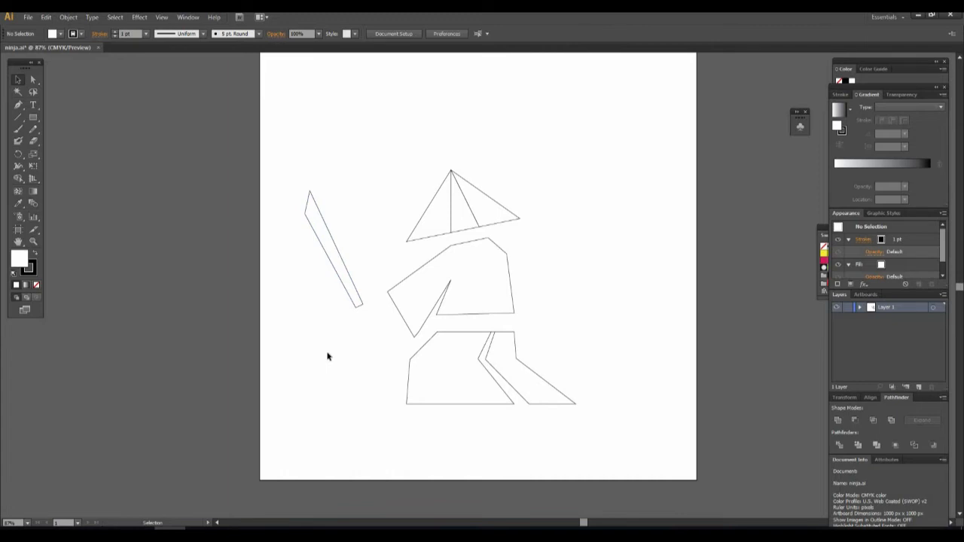
Step: Draw a small rectangle below the blade's lower end and shift its corners into a trapezoid about 76 px wide at the top
left_click(32, 117)
left_click_drag(351, 317, 379, 327)
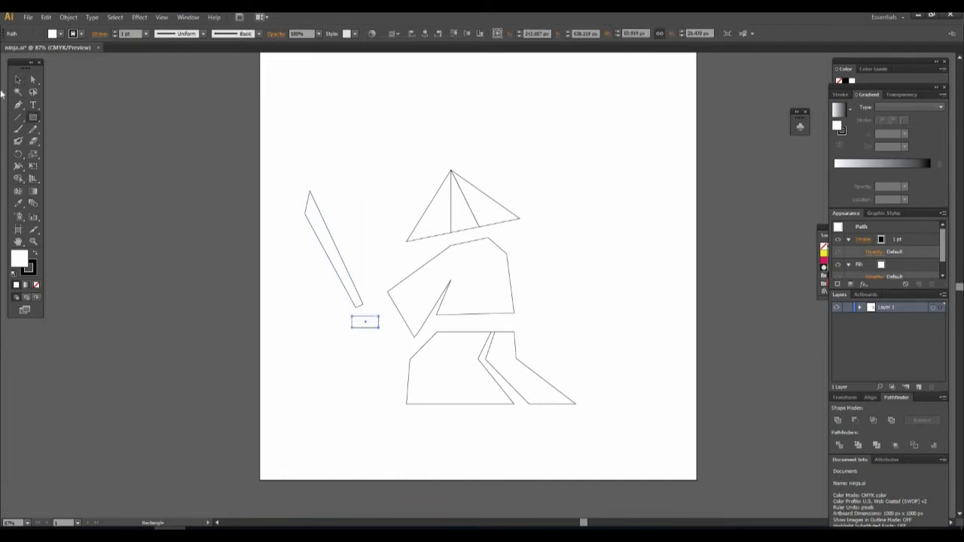
left_click(32, 80)
left_click_drag(351, 317, 376, 316)
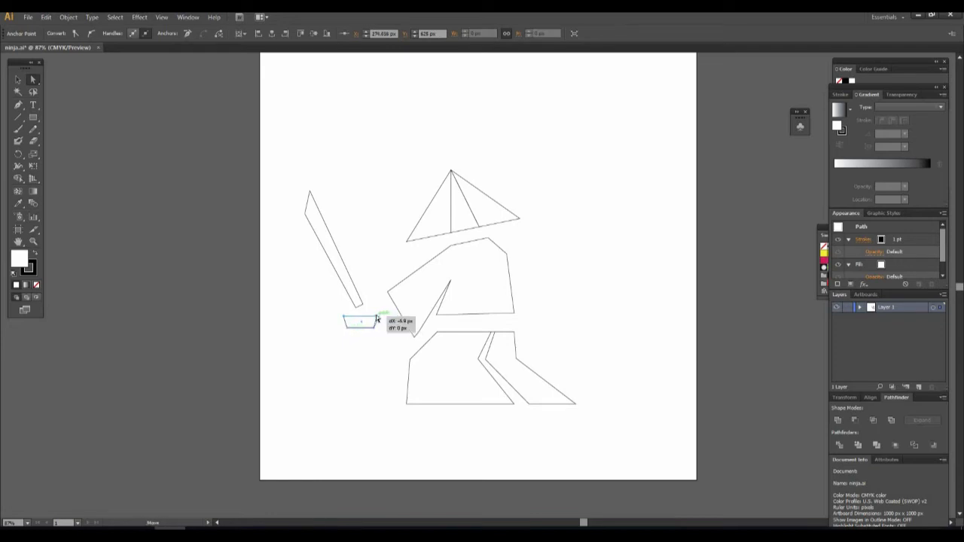
left_click(362, 337)
Step: Nudge both bottom anchor points of the small trapezoid slightly up to make it flatter
left_click(347, 329)
left_click(375, 329, "shift")
key("Up")
key("Up")
key("Up")
key("Up")
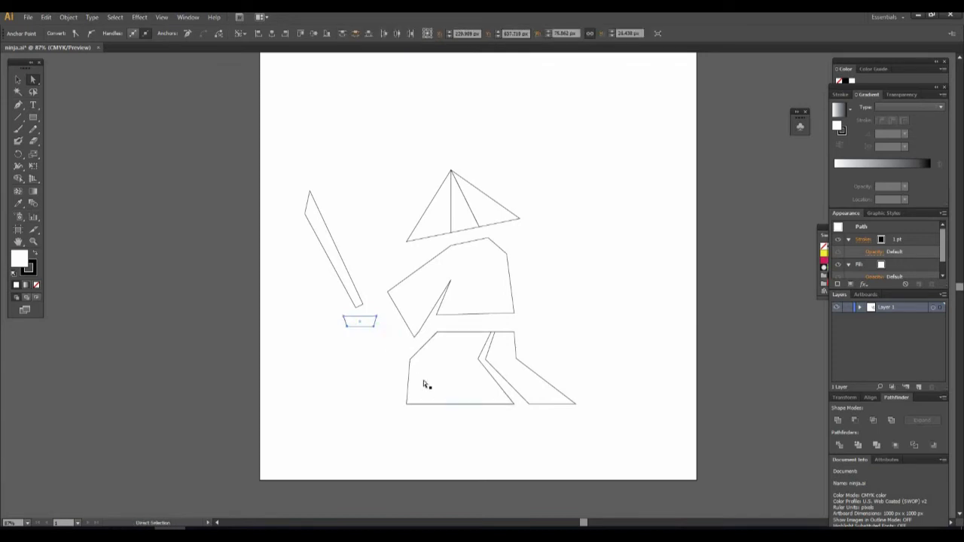
Step: Rotate the small trapezoid counterclockwise and place it crosswise just below the blade's lower end as the sword guard
left_click(374, 378)
left_click(18, 81)
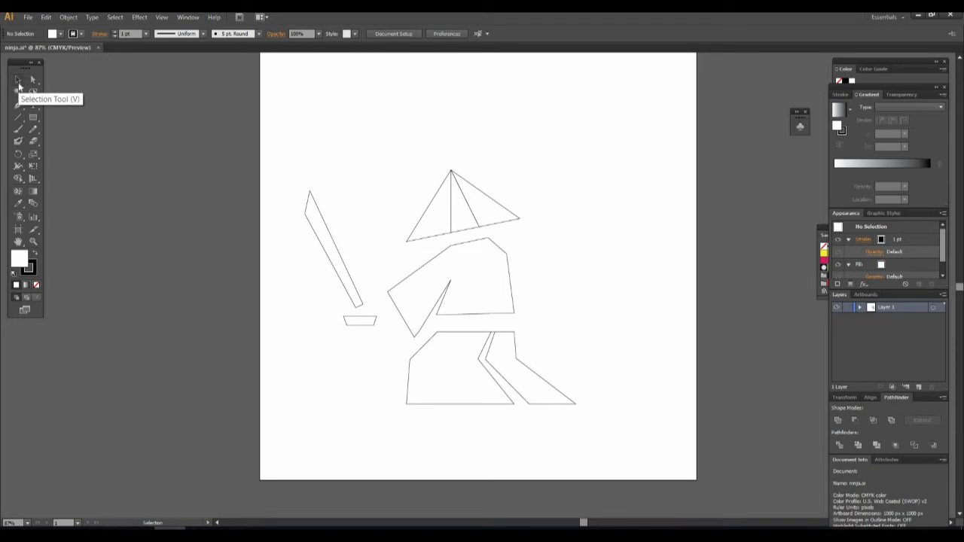
left_click(365, 325)
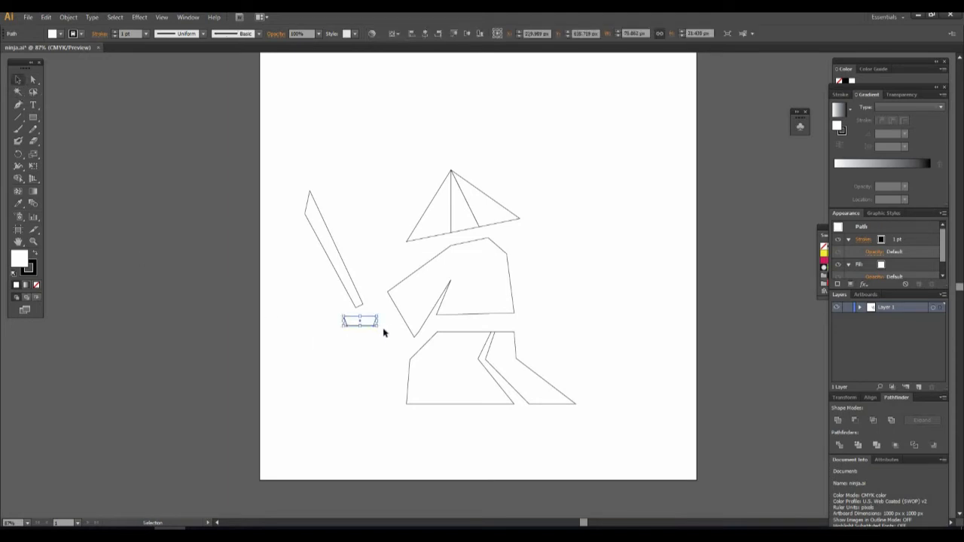
left_click_drag(380, 329, 353, 320)
left_click(380, 327)
left_click(376, 347)
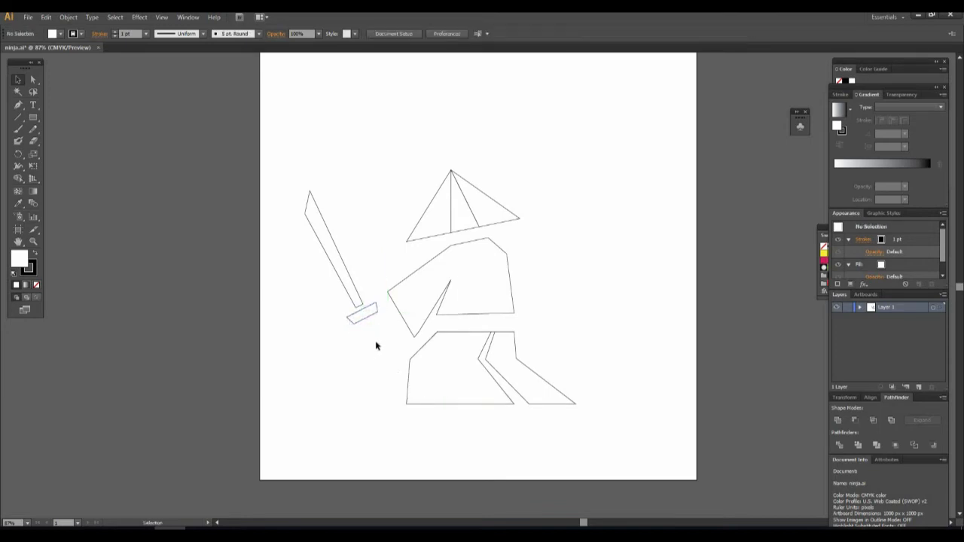
Step: Fine-tune the tilt and position of the guard trapezoid against the blade's lower end
left_click(373, 320)
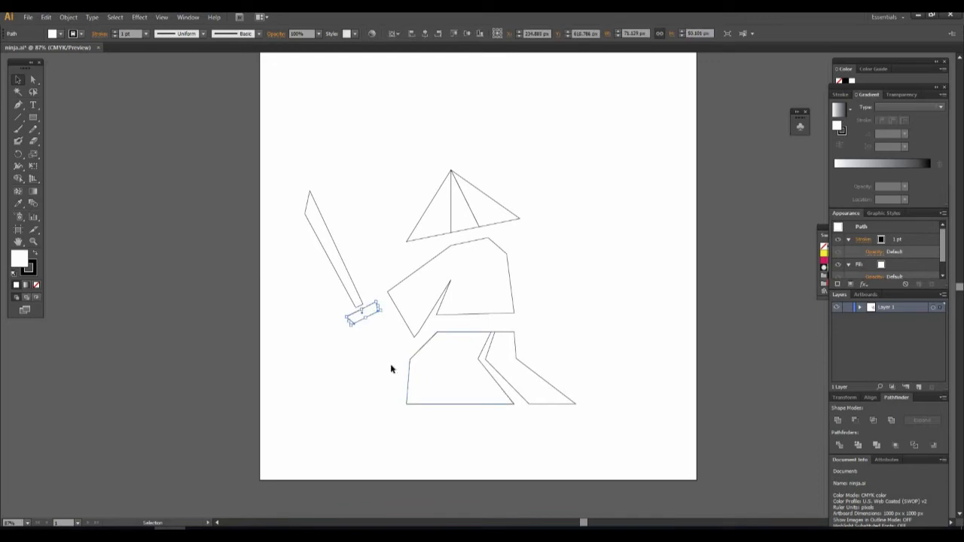
left_click(370, 364)
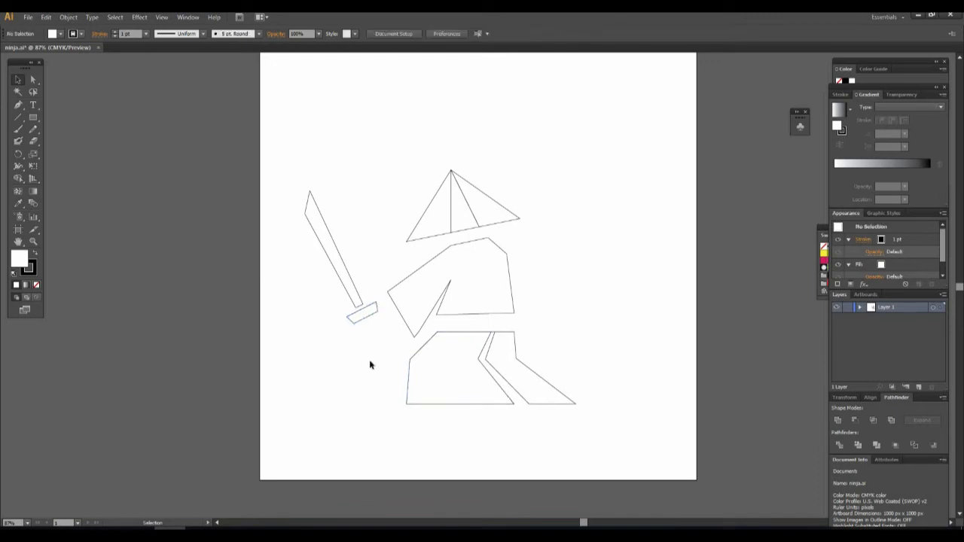
left_click(371, 314)
left_click_drag(379, 305, 385, 309)
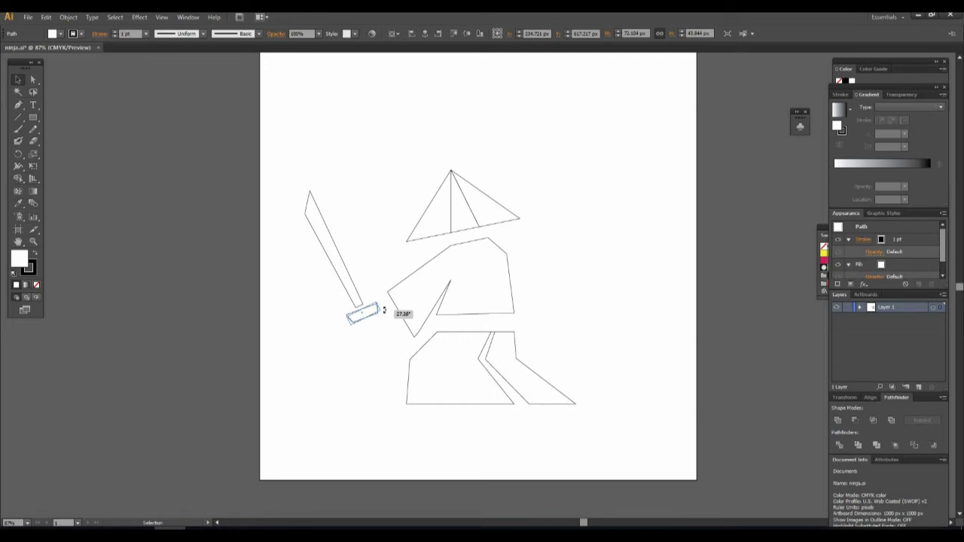
left_click(391, 325)
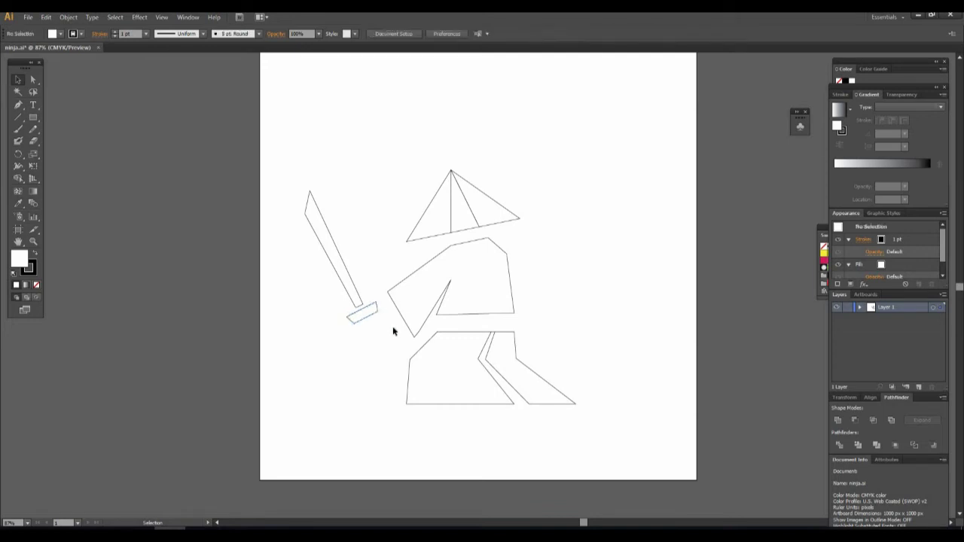
left_click(378, 311)
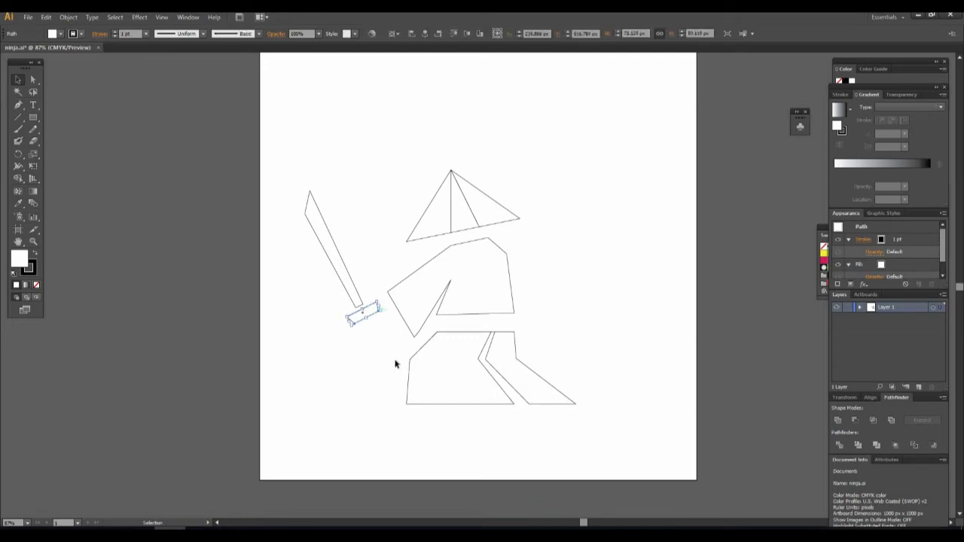
left_click(394, 362)
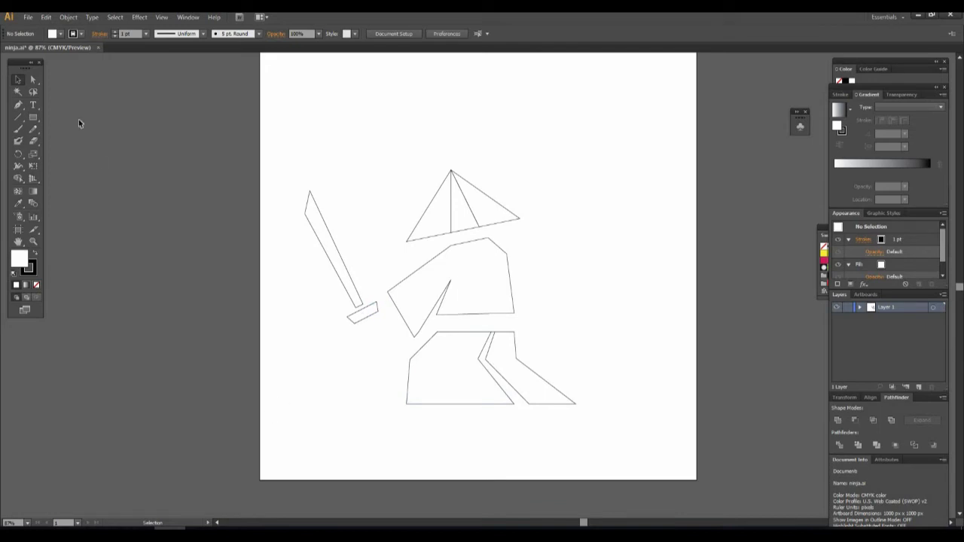
Step: Draw a rectangle about 44 × 29 px below the guard and shift its corners into a trapezoid that narrows downward
left_click(32, 118)
left_click_drag(328, 348, 347, 360)
left_click(33, 79)
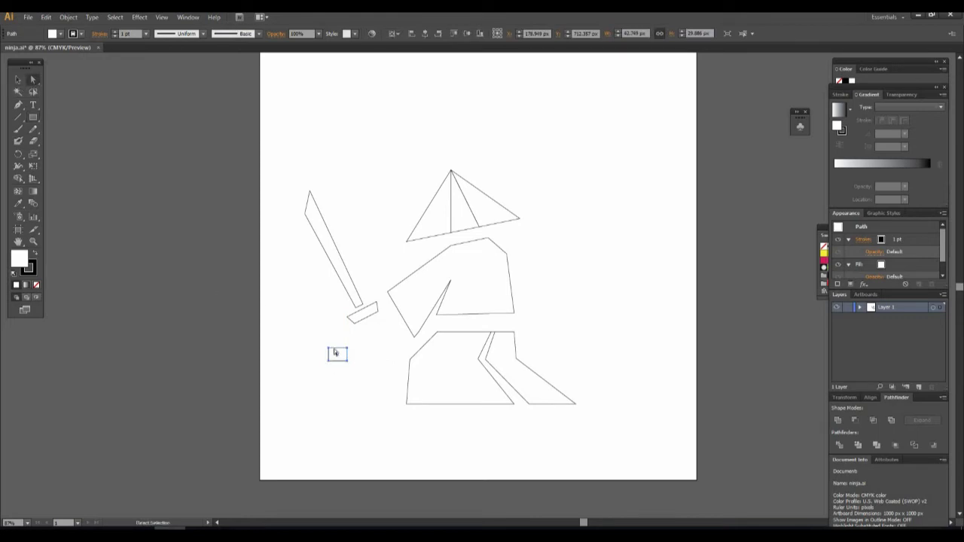
left_click(340, 352)
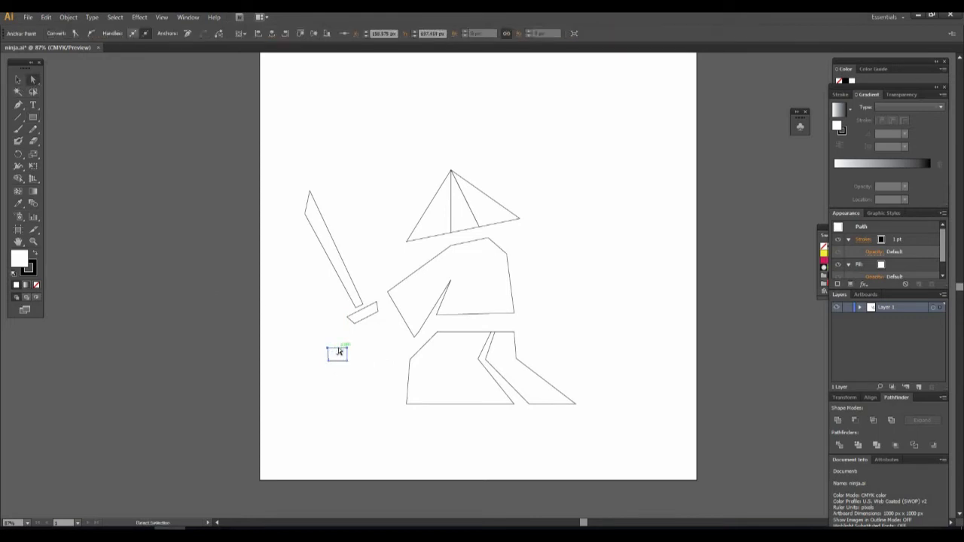
left_click_drag(345, 351, 349, 348)
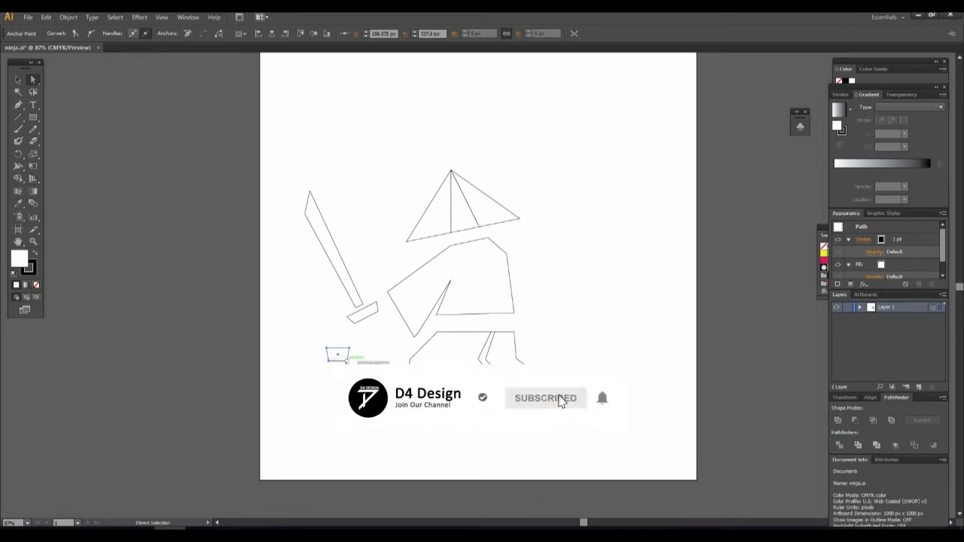
left_click(347, 361)
left_click_drag(347, 361, 330, 362)
left_click(349, 374)
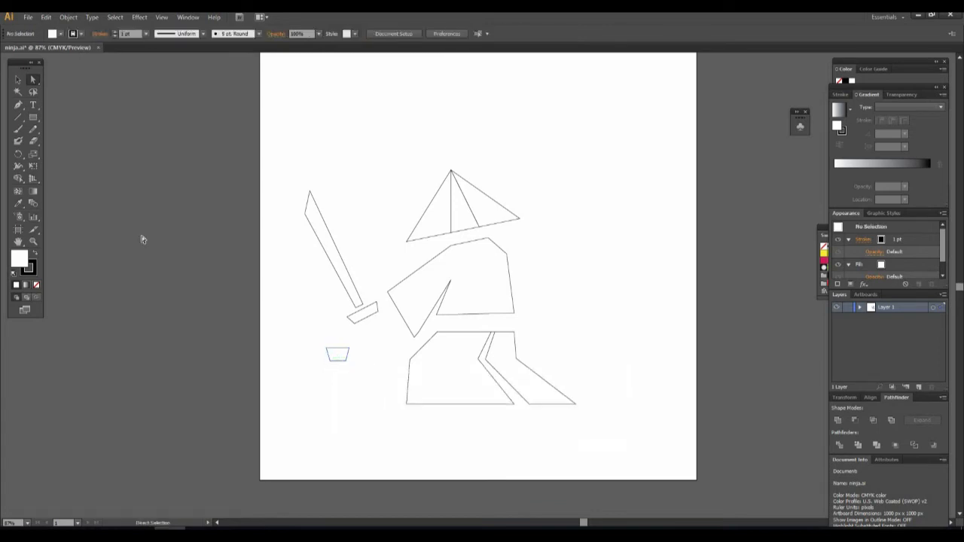
Step: Move the new trapezoid under the sword guard and rotate it to match the guard's tilt as a handle
left_click(18, 79)
left_click_drag(348, 355, 385, 333)
left_click(389, 341)
left_click(383, 339)
mouse_move(389, 342)
left_mouse_down()
mouse_move(400, 339)
mouse_move(377, 333)
mouse_move(395, 326)
mouse_move(381, 328)
mouse_move(392, 329)
mouse_move(390, 340)
mouse_move(372, 331)
mouse_move(377, 338)
left_mouse_up()
left_click(385, 331)
left_click(385, 344)
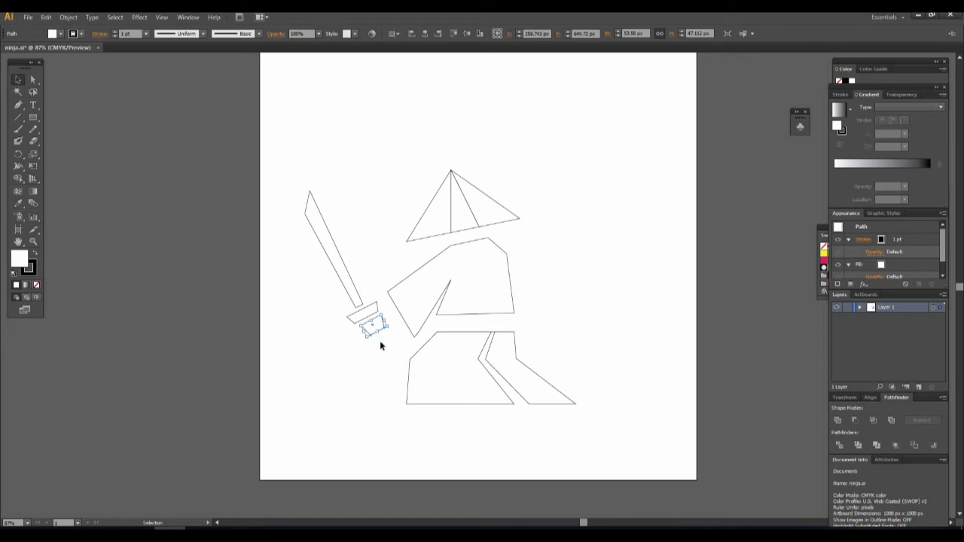
left_click(379, 344)
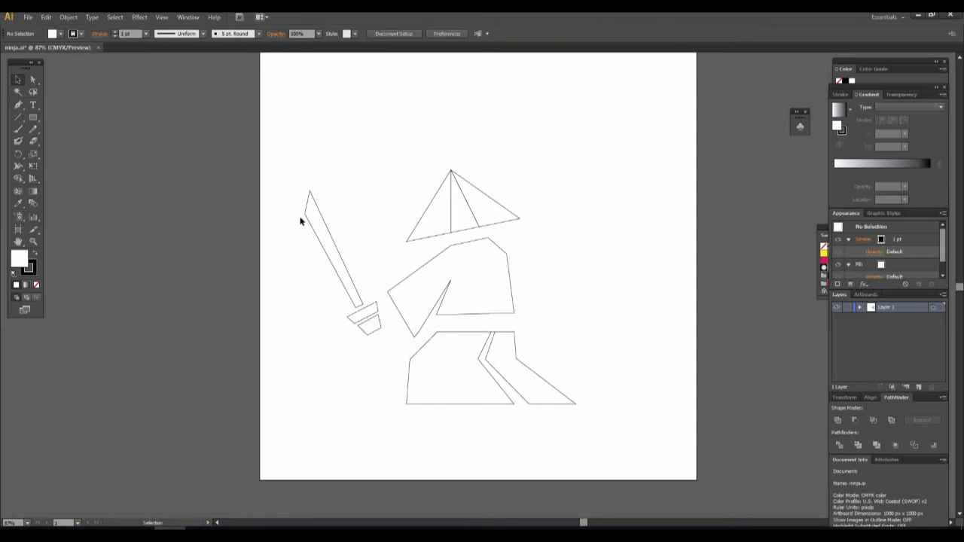
Step: Adjust the sword guard's rotation slightly and make the guard thinner from its lower edge
left_click(378, 309)
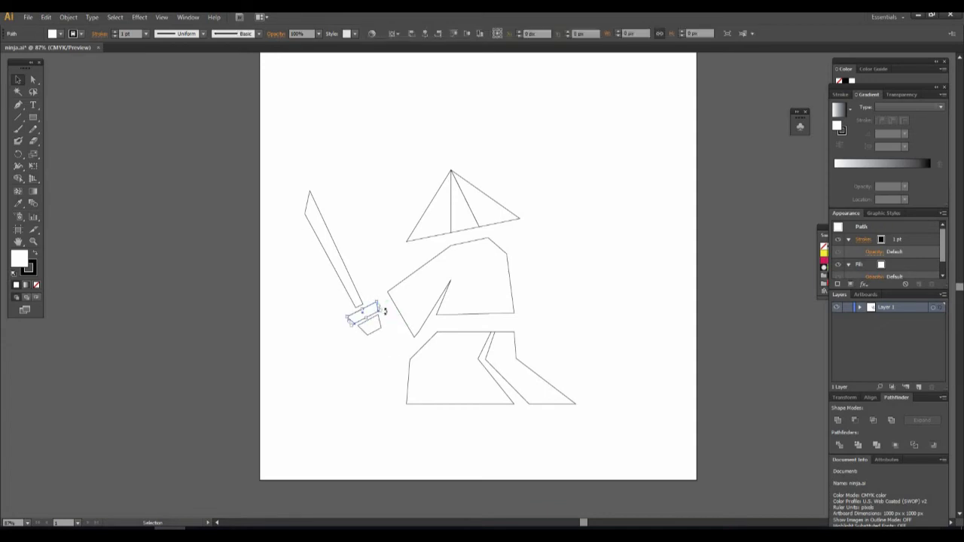
left_click_drag(385, 309, 389, 320)
left_click(383, 326)
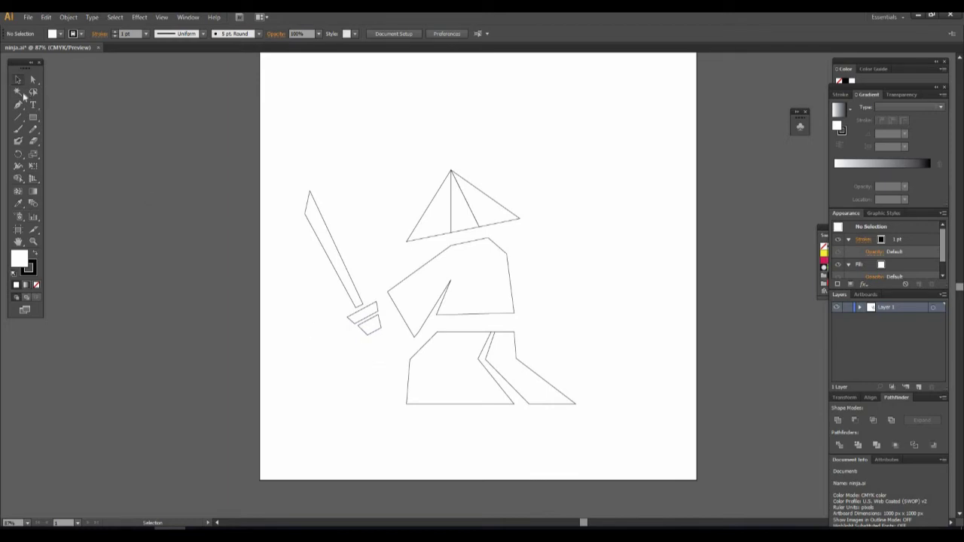
left_click(370, 315)
left_click_drag(367, 319, 365, 315)
Step: Nudge the handle trapezoid slightly up and left to close the gap below the guard
left_click(378, 338)
left_click(378, 329)
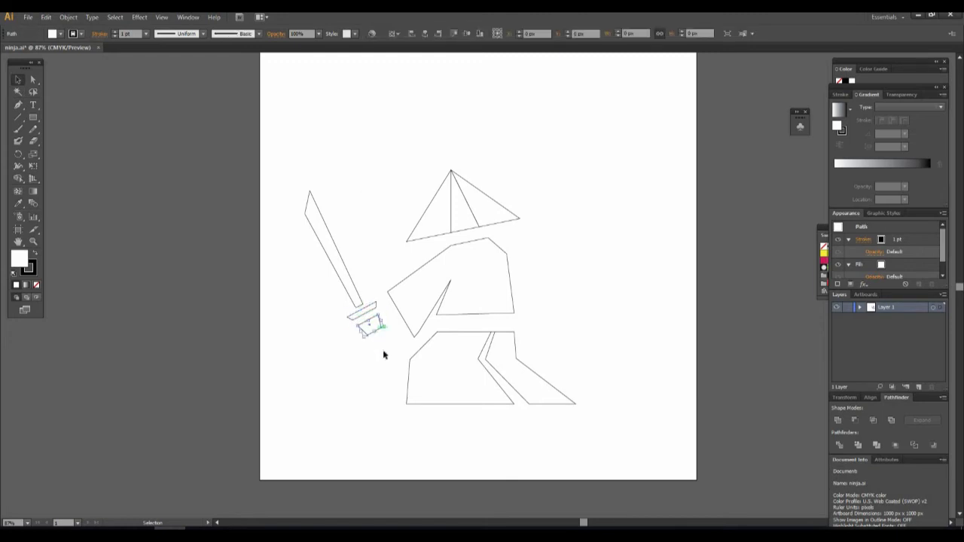
left_click(388, 359)
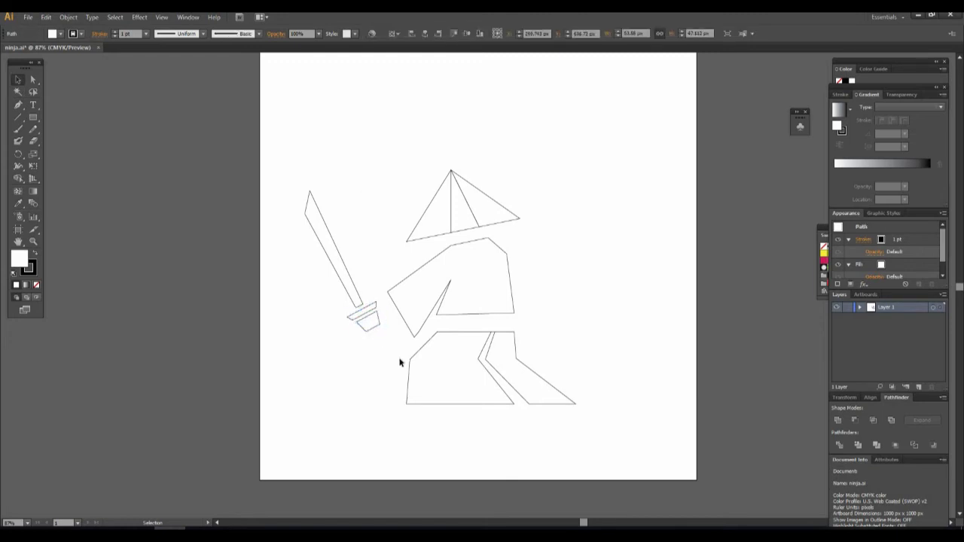
Step: Select the blade, guard and handle together and nudge the whole sword slightly right and about 12 px up
left_click(353, 305)
key("ctrl")
left_click(354, 310, "shift")
key("Right")
key("Right")
key("Right")
key("Right")
key("Right")
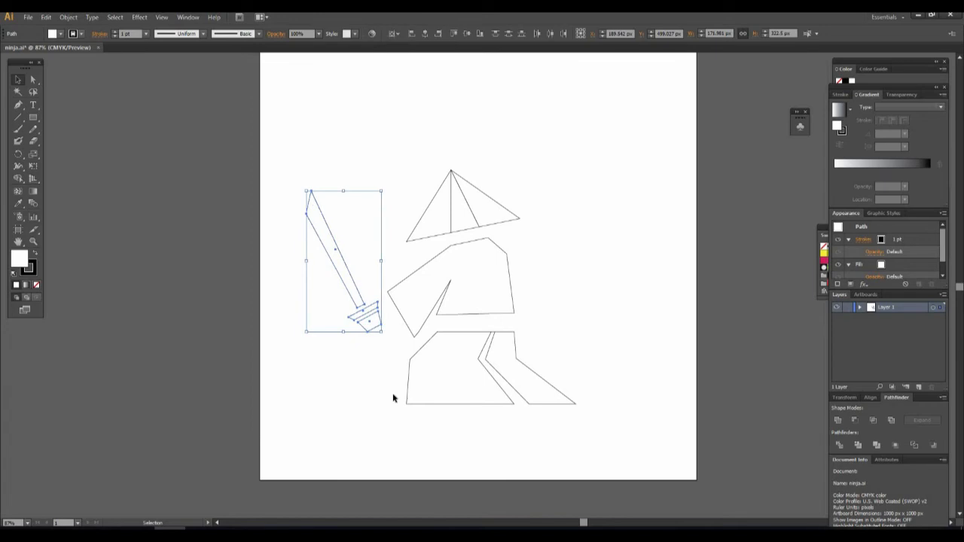
key("Up")
key("Up")
key("Up")
key("Up")
key("Up")
key("Up")
key("Up")
key("Up")
key("Up")
key("Up")
key("Up")
key("Up")
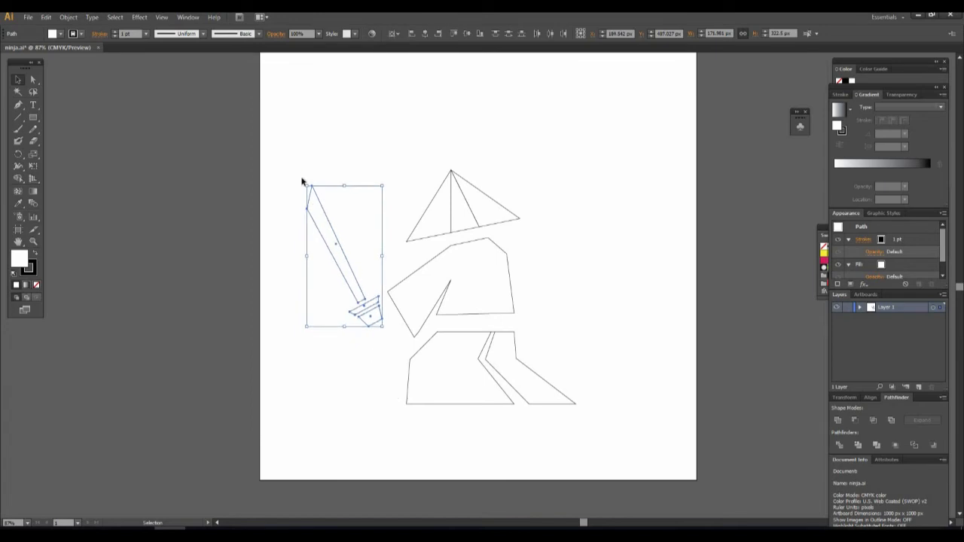
Step: Rotate the whole sword slightly counterclockwise, then nudge it a little left and up
left_click_drag(302, 182, 298, 188)
left_click(339, 417)
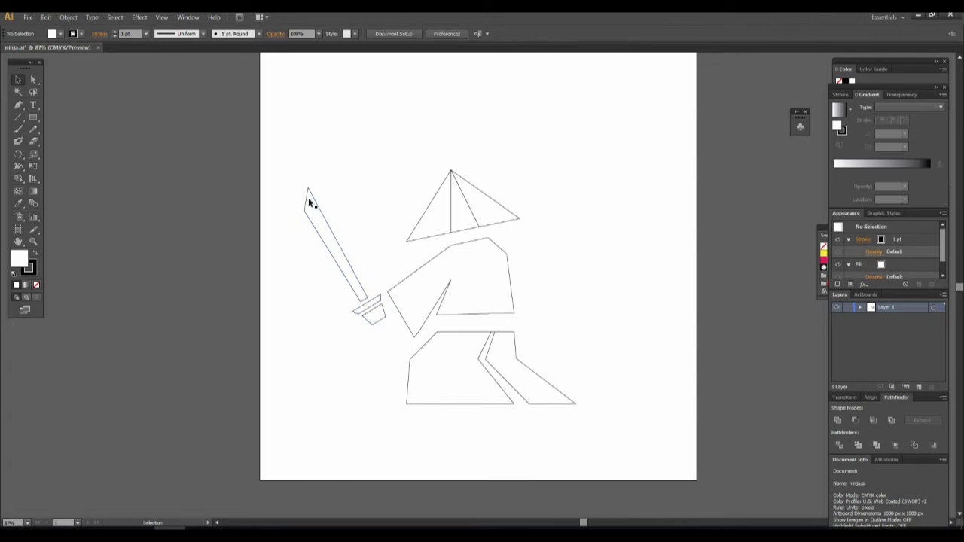
left_click_drag(381, 343, 339, 296)
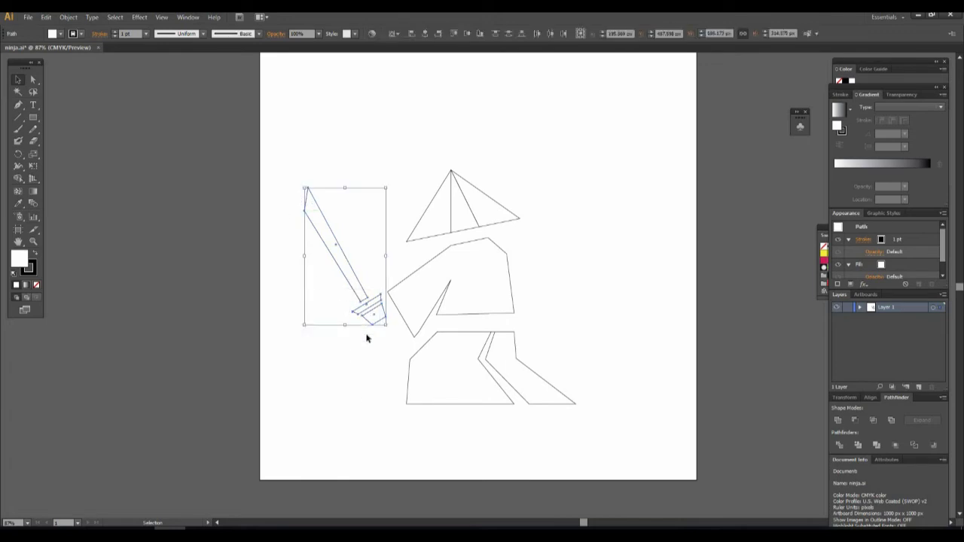
key("Left")
key("Left")
key("Up")
key("Up")
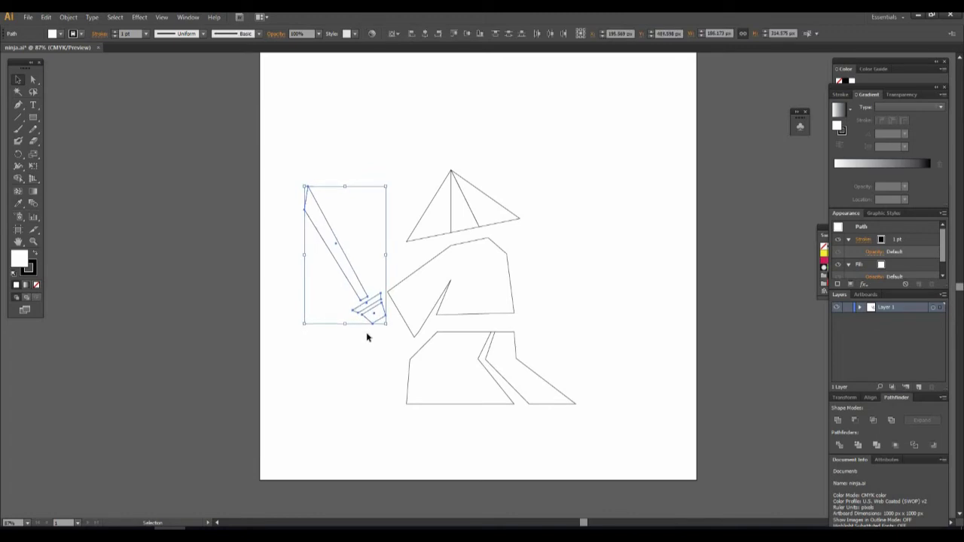
left_click(377, 339)
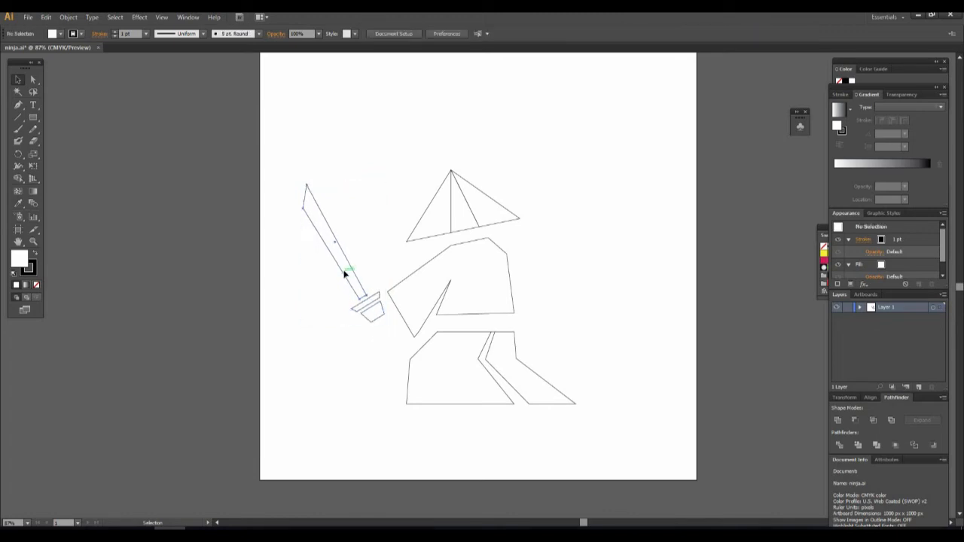
Step: Nudge only the sword blade slightly to line it up with the guard
left_click(343, 275)
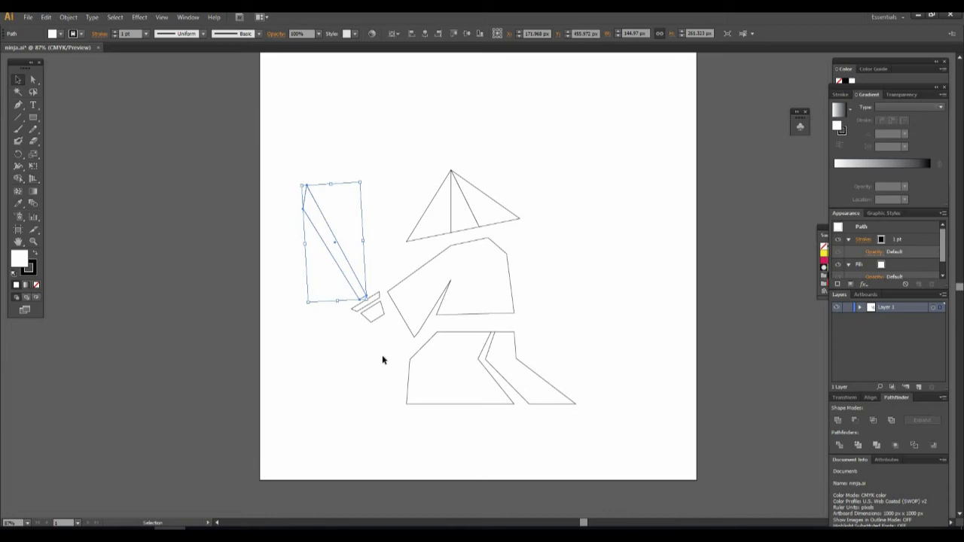
left_click(378, 333)
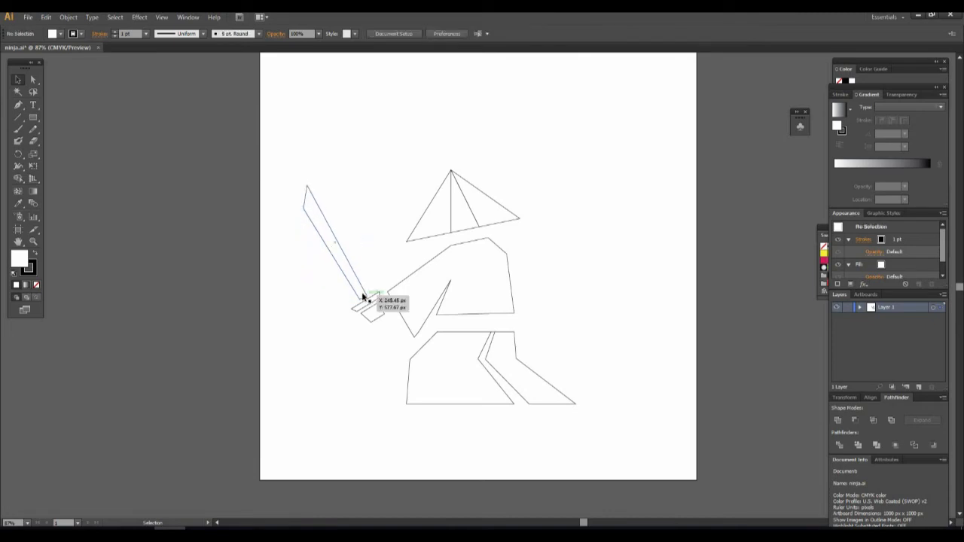
left_click(366, 297)
left_click(391, 355)
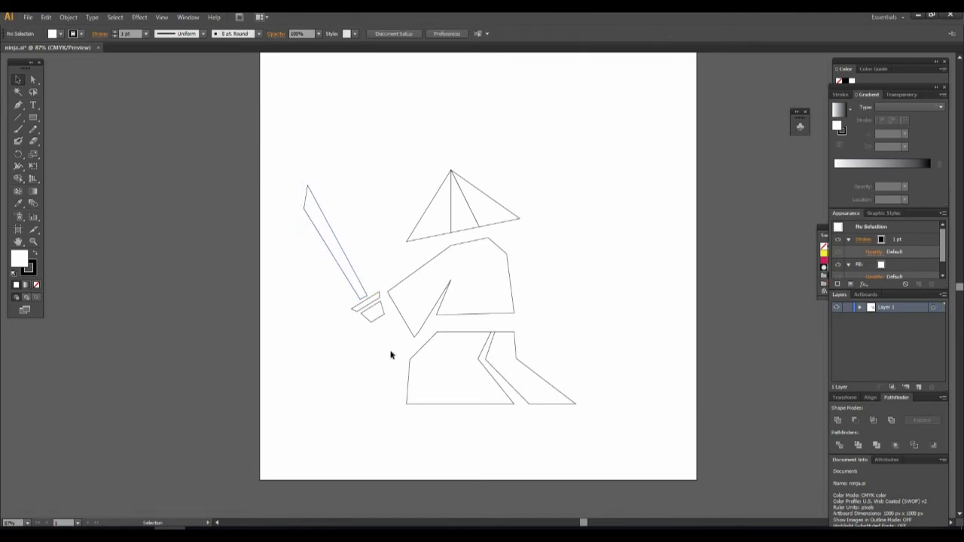
Step: Select all three sword parts and rotate the sword a little further counterclockwise beside the sleeve
left_click(368, 319)
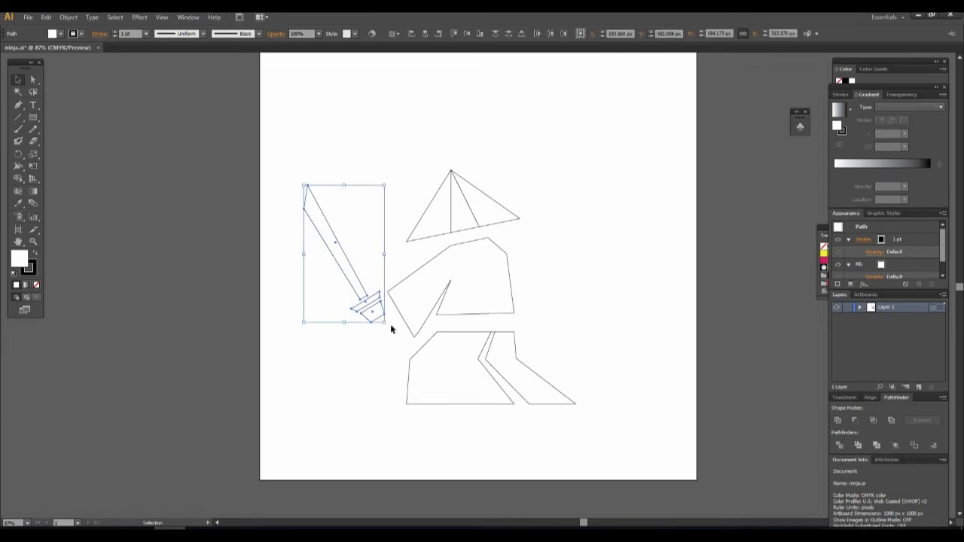
left_click(389, 327)
left_click(382, 323)
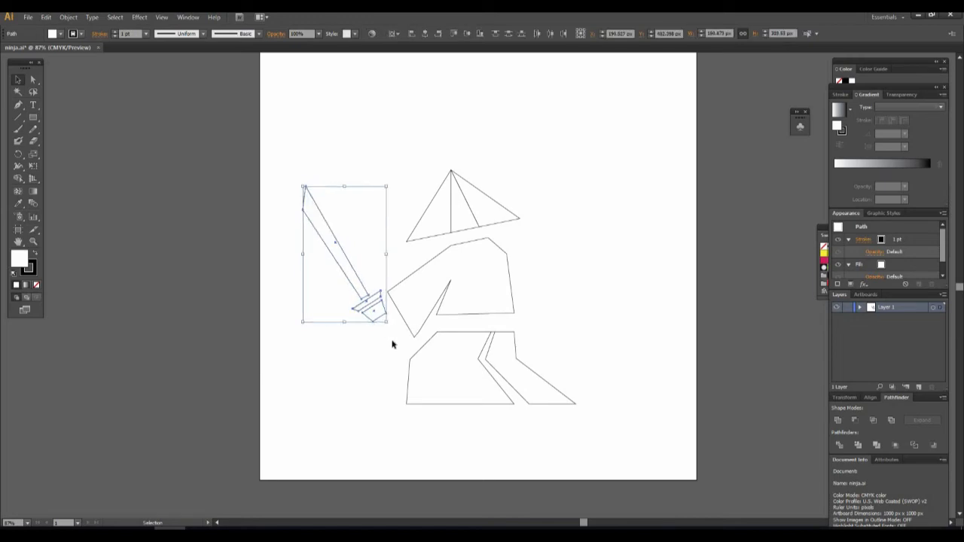
left_click(392, 342)
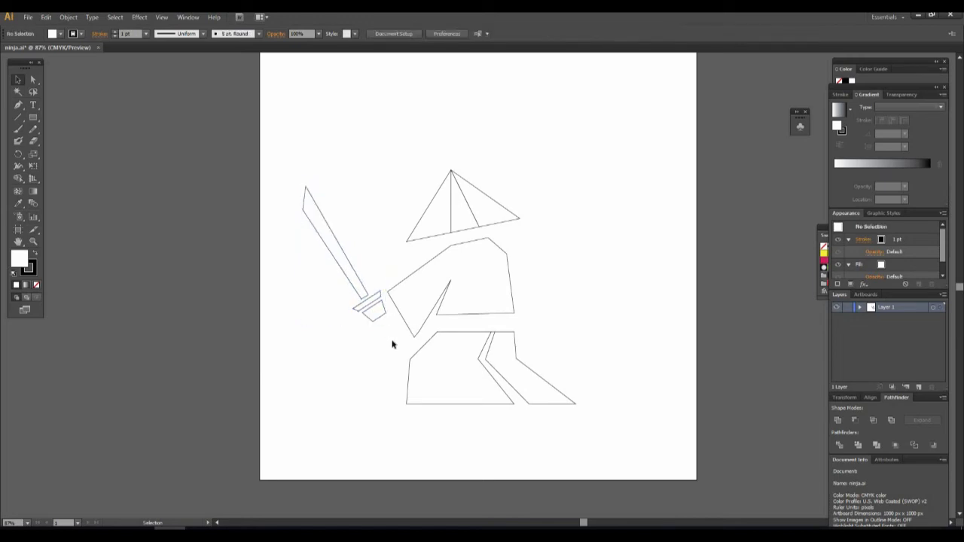
Step: Delete the tiny leftover path between the tops of the two legs
left_click(494, 333)
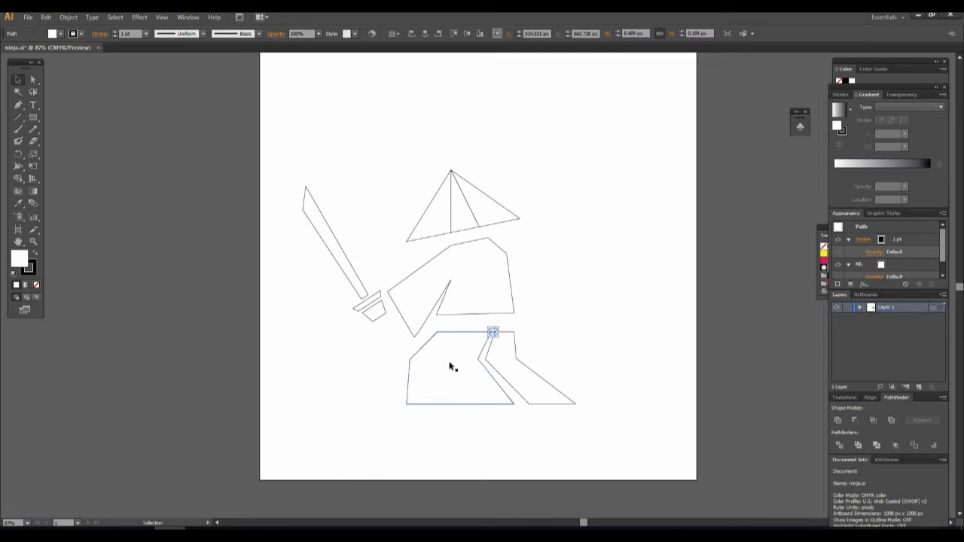
left_click(330, 362)
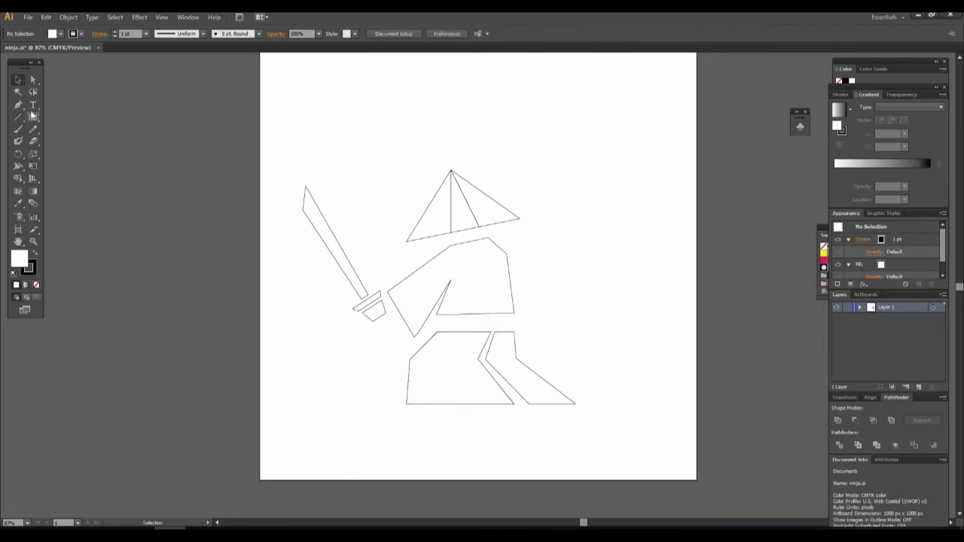
Step: Draw an open two-segment Pen path from the body's collar to just below its lower edge, roughly parallel to the back
key("p")
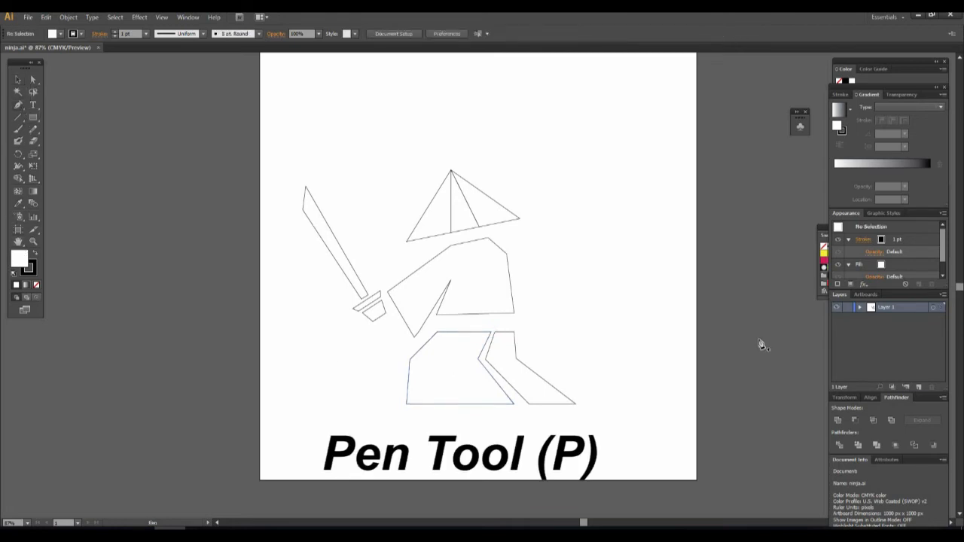
left_click(486, 239)
key("ctrl+z")
left_click(482, 239)
left_click(495, 261)
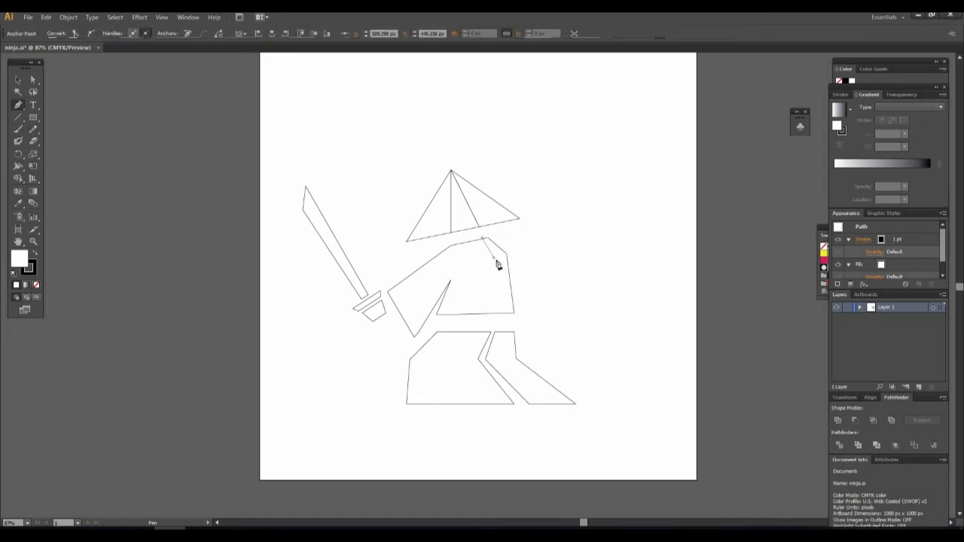
left_click(489, 317)
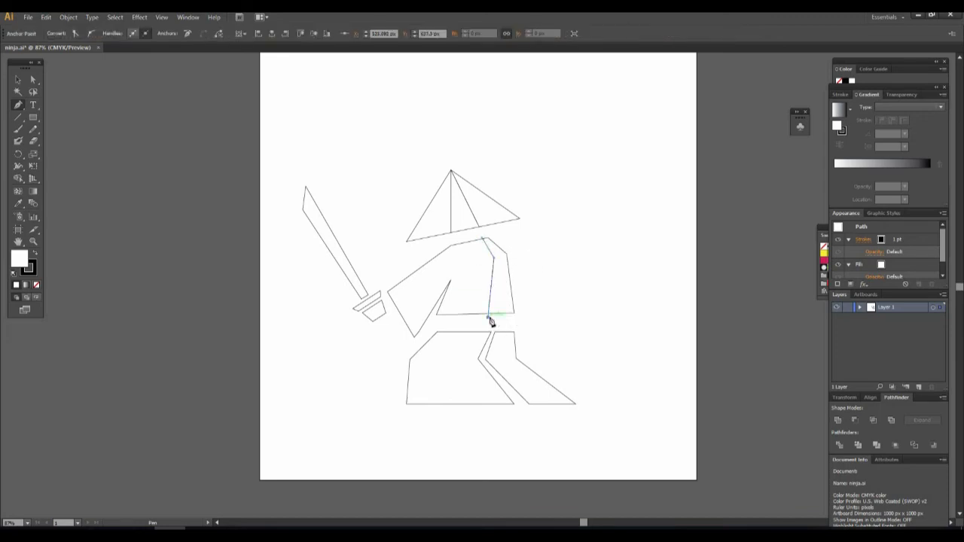
Step: Remove the fill from the new dividing path along the back of the body
left_click(18, 79)
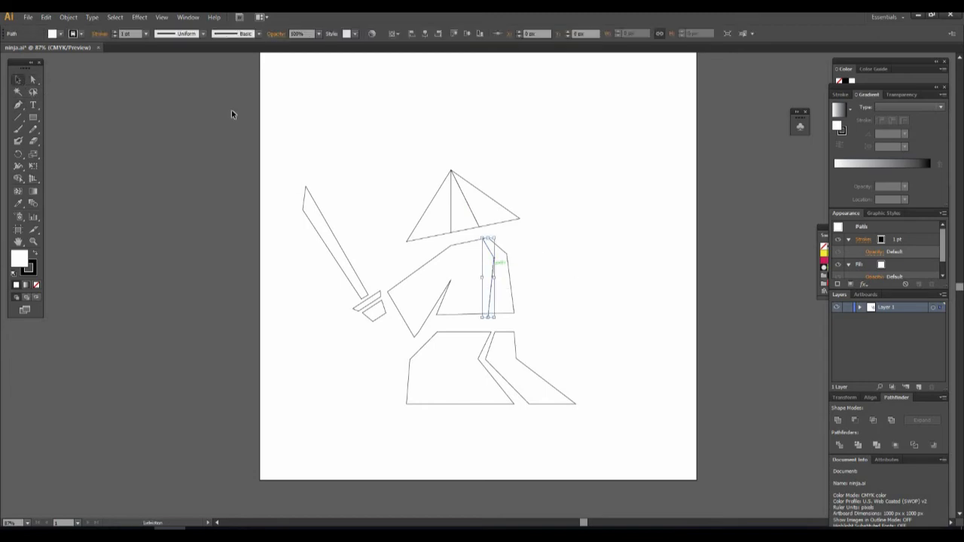
left_click(53, 34)
left_click(9, 51)
left_click(637, 194)
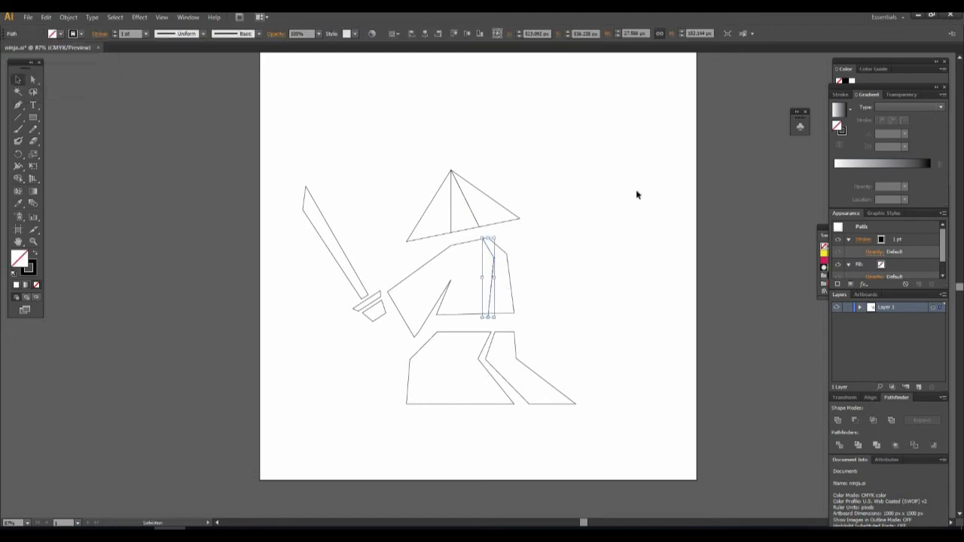
left_click(637, 194)
Step: Move the armpit anchor between sleeve and torso slightly up and to the right
left_click(18, 106)
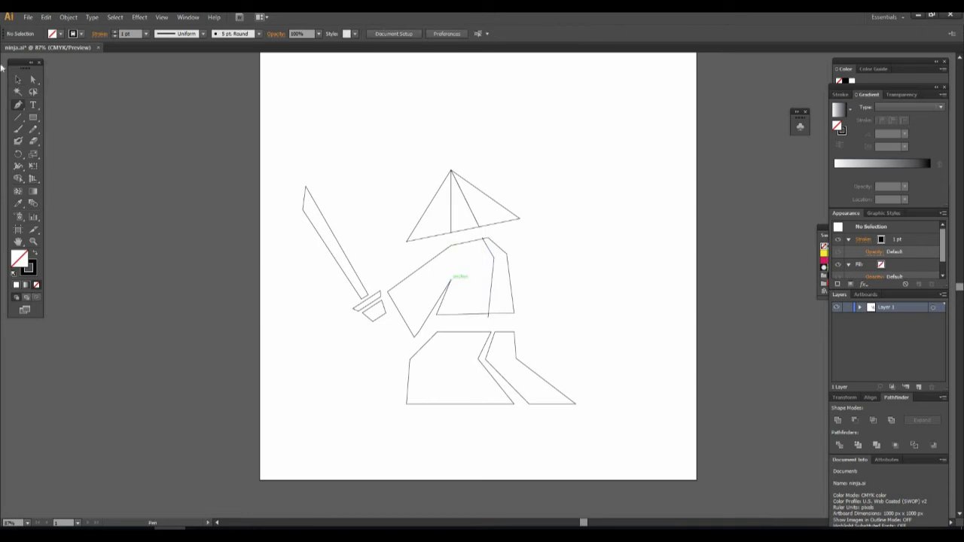
key("a")
left_click_drag(451, 282, 457, 273)
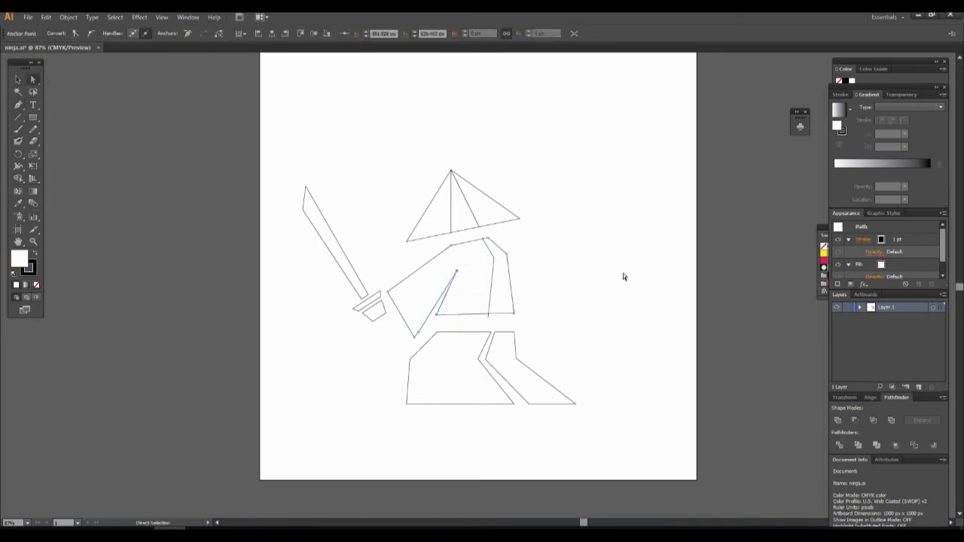
left_click(317, 332)
Step: Draw a straight Pen line from just above the body's top edge to the armpit anchor, separating sleeve from torso
left_click(19, 105)
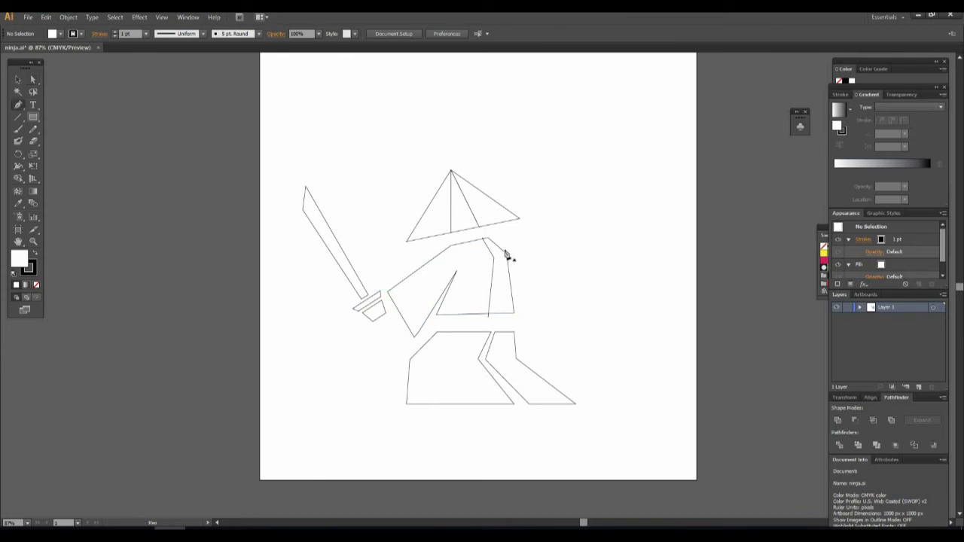
left_click(472, 240)
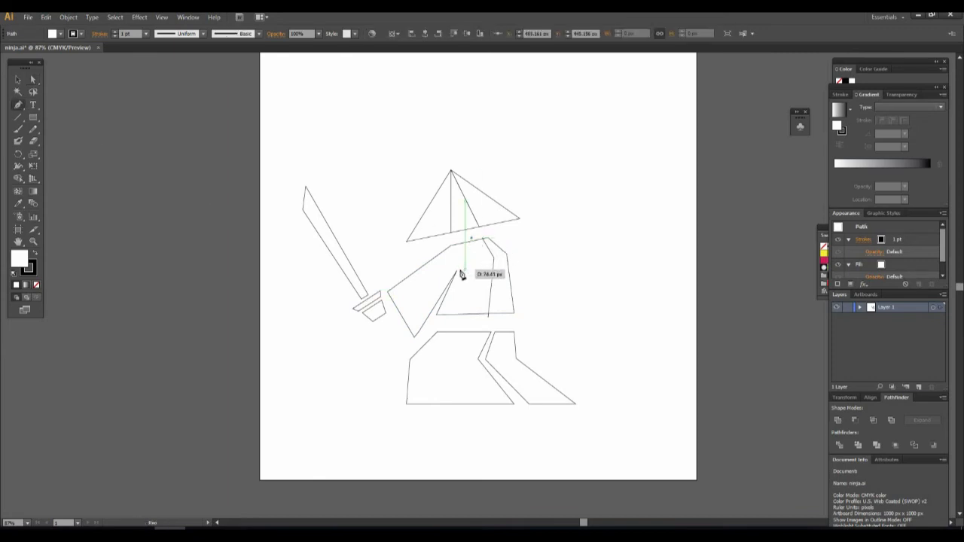
left_click(457, 272)
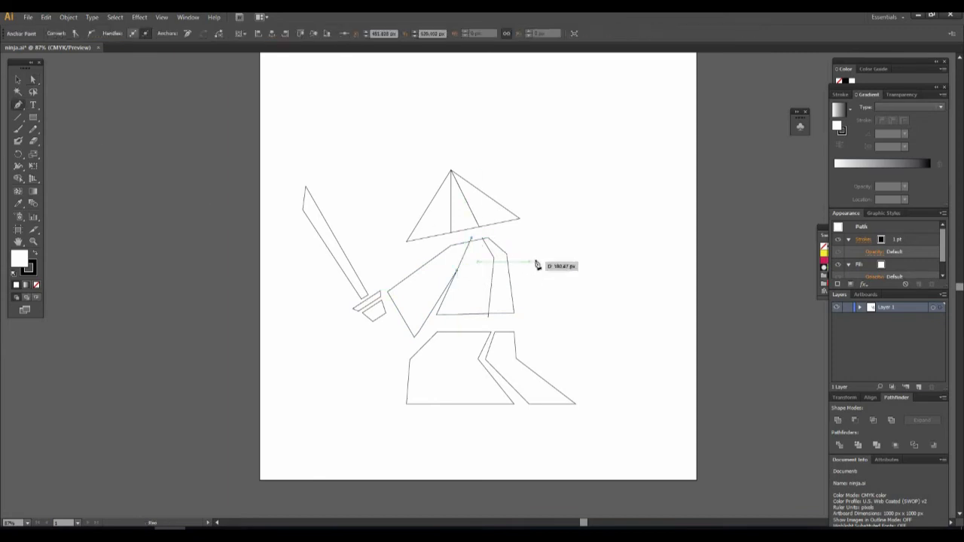
left_click(18, 79)
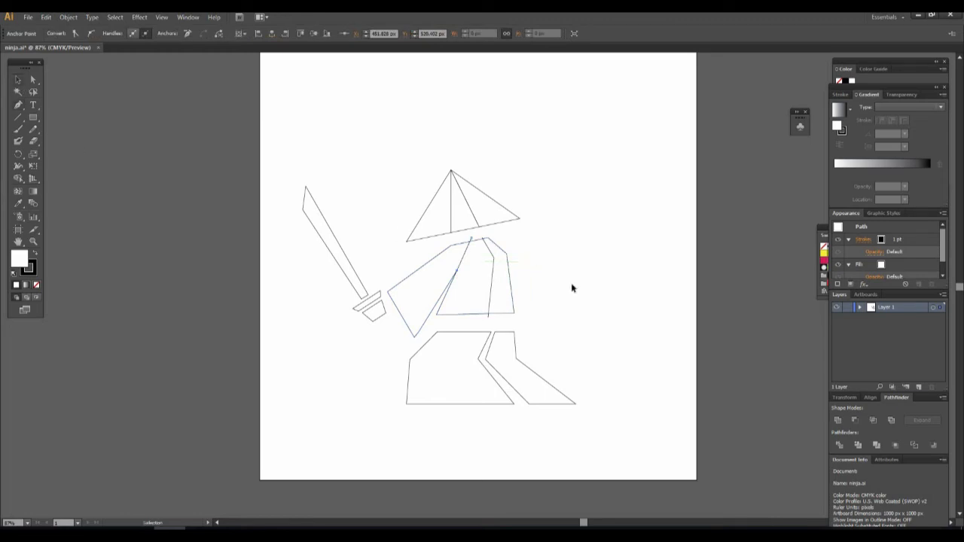
left_click_drag(588, 291, 420, 251)
left_click(577, 340)
Step: Draw an angled Pen path across the front leg, from above its top edge through a knee bend to below its base
left_click(18, 105)
left_click(463, 330)
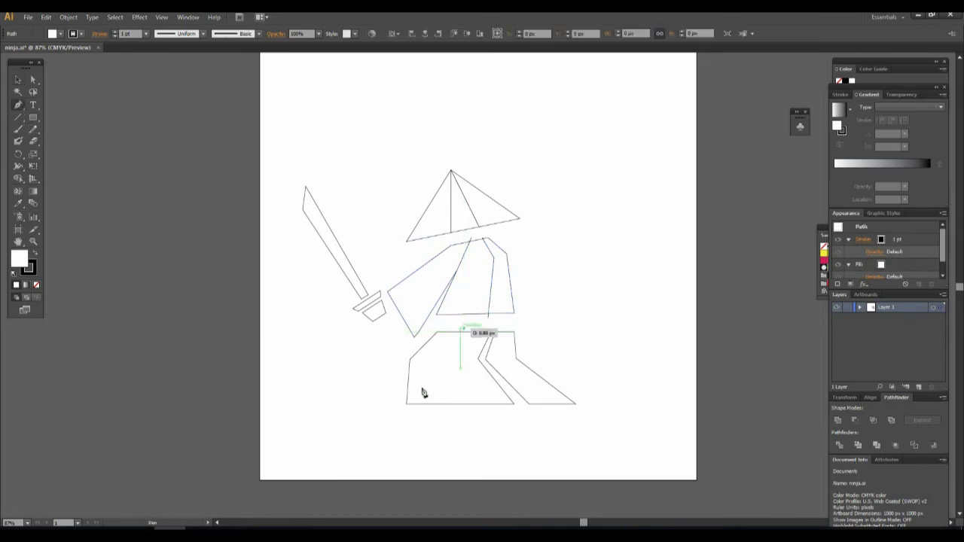
left_click(437, 364)
left_click(471, 413)
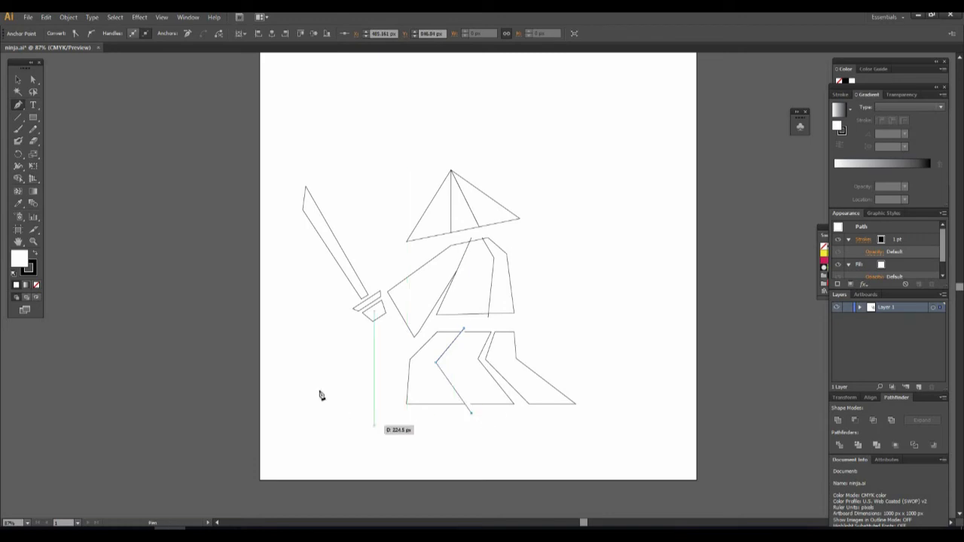
Step: Remove the fill from the sleeve dividing line and from the angled path across the front leg
left_click(18, 79)
left_click(465, 257)
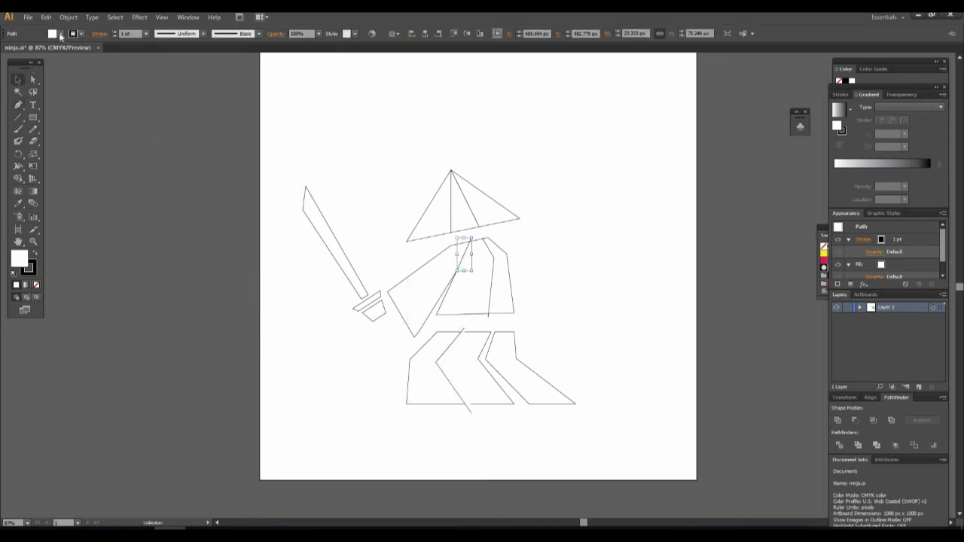
left_click(54, 33)
left_click(7, 51)
left_click(609, 308)
left_click(451, 345)
left_click(54, 33)
left_click(7, 51)
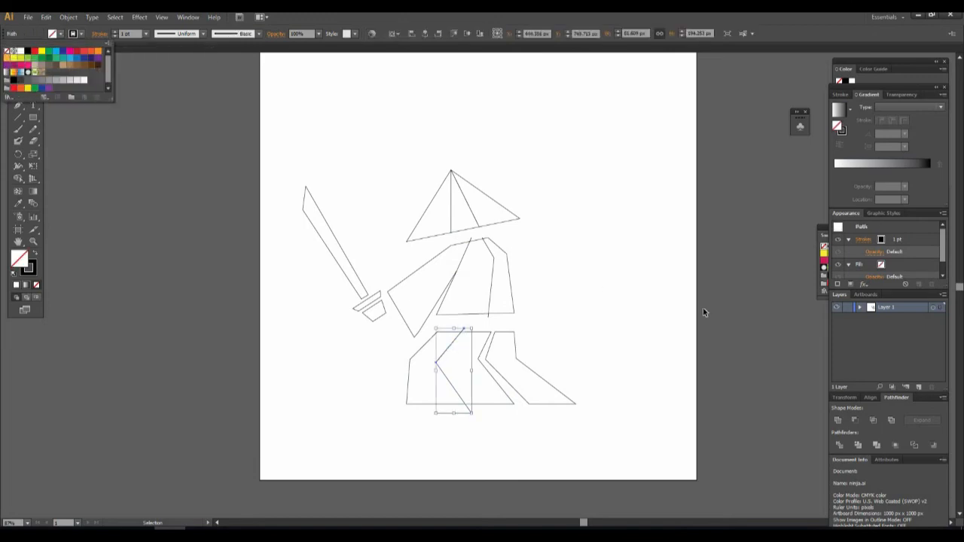
left_click(620, 327)
Step: Move the knee-bend anchor of the front leg's dividing path slightly left and down
left_click(32, 79)
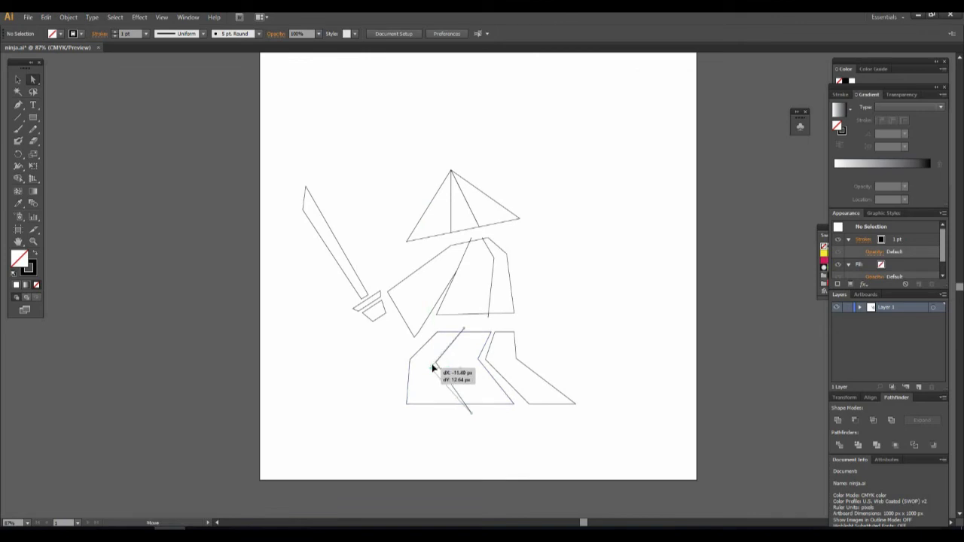
left_click(434, 367)
left_click_drag(439, 367, 465, 329)
key("ctrl+z")
left_click(461, 333)
left_click(601, 336)
Step: Use Pathfinder Divide to split the front leg along its angled path and the body along its two lines
left_click(18, 79)
left_click_drag(427, 401, 434, 403)
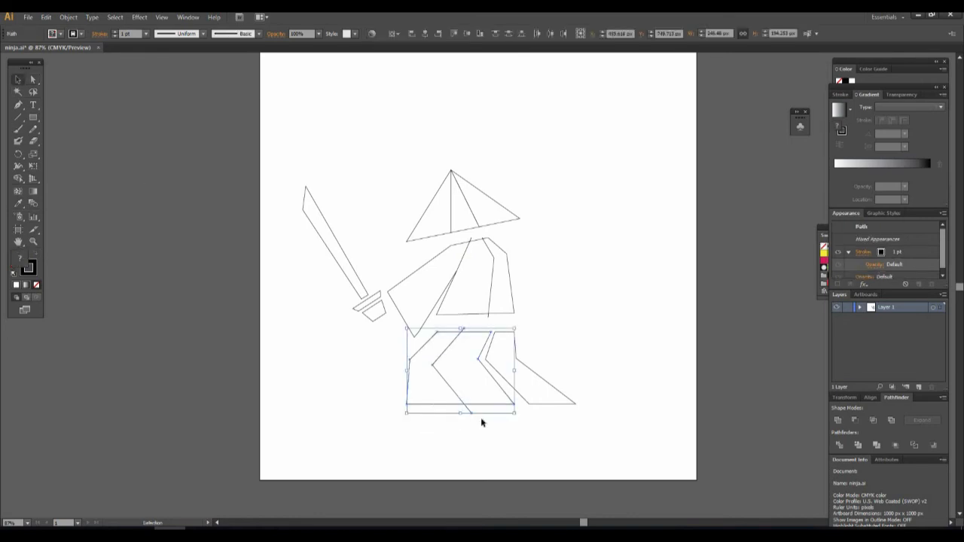
left_click_drag(557, 294, 415, 248)
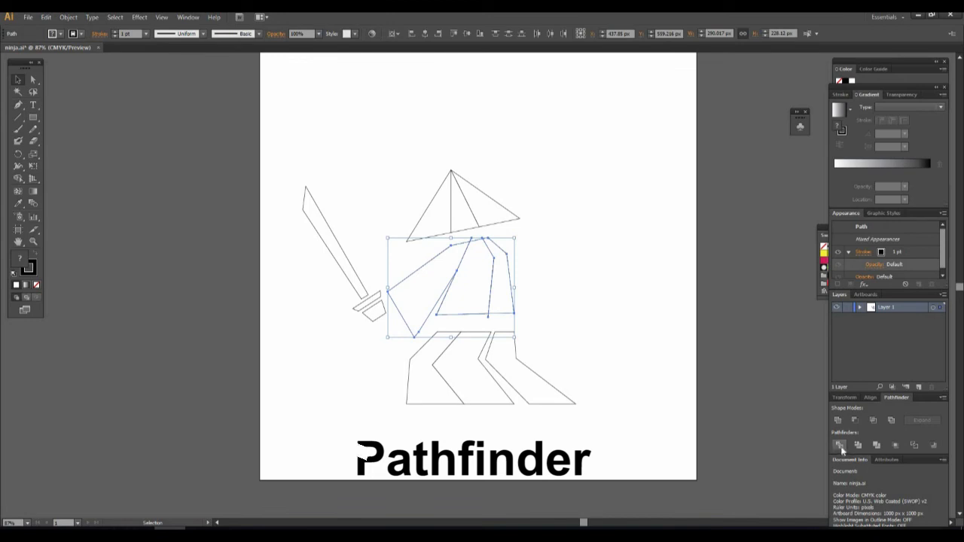
left_click(605, 339)
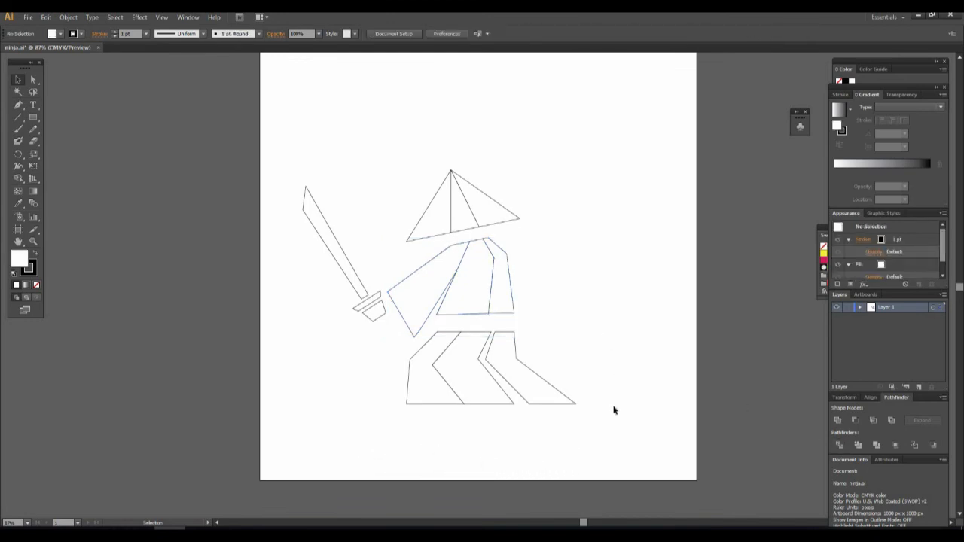
Step: Ungroup the divided pieces of the front leg and of the body
left_click(547, 405)
right_click(447, 405)
left_click(482, 466)
right_click(470, 271)
left_click(505, 326)
left_click(529, 281)
Step: Remove the stroke from the back pieces of the body and hat and the rear leg, and fill them with K=40 grey
left_click(512, 282)
left_click(523, 373, "shift")
left_click(497, 223, "shift")
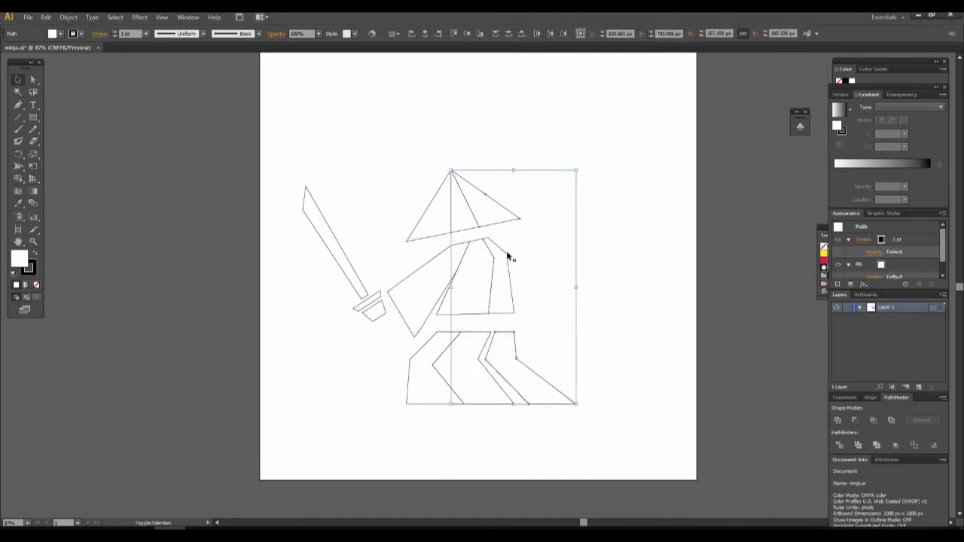
left_click(73, 34)
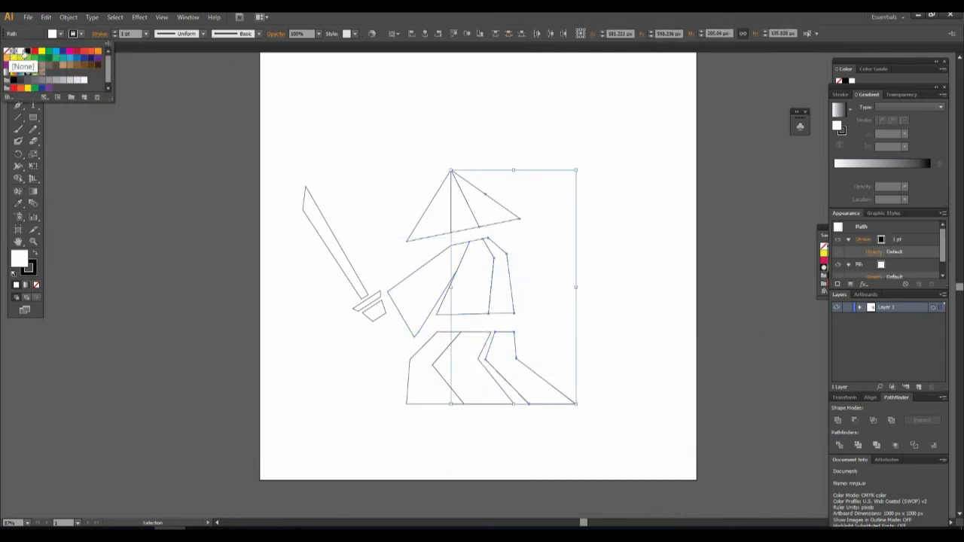
left_click(7, 50)
left_click(52, 33)
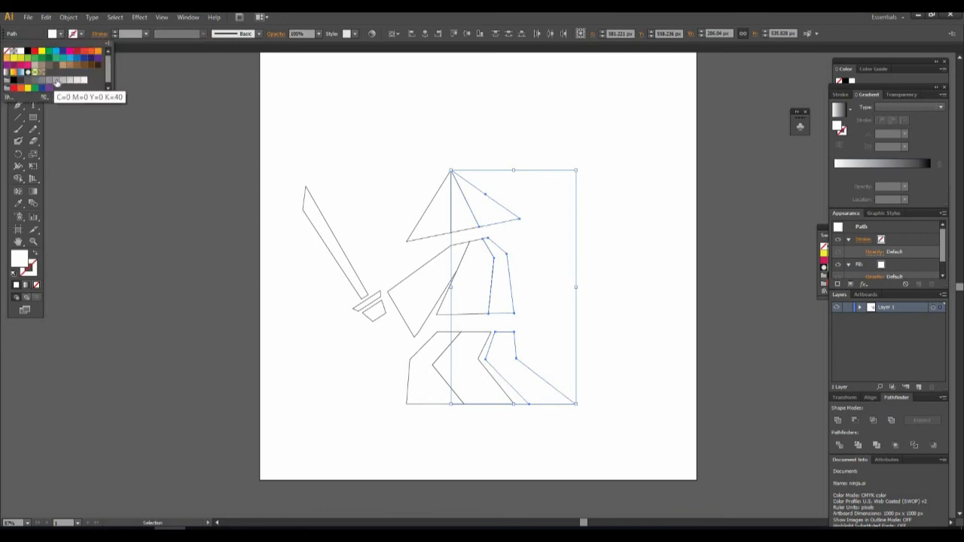
left_click(55, 79)
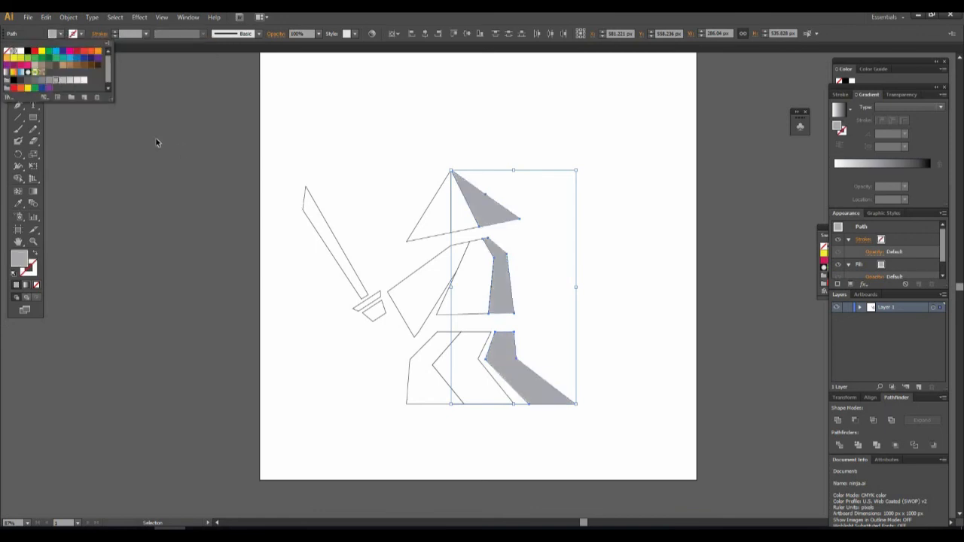
left_click(446, 138)
left_click(446, 138)
Step: Remove the stroke from the middle pieces of the torso, hat and front leg, and fill them with a lighter grey
left_click(462, 281)
left_click(459, 219, "shift")
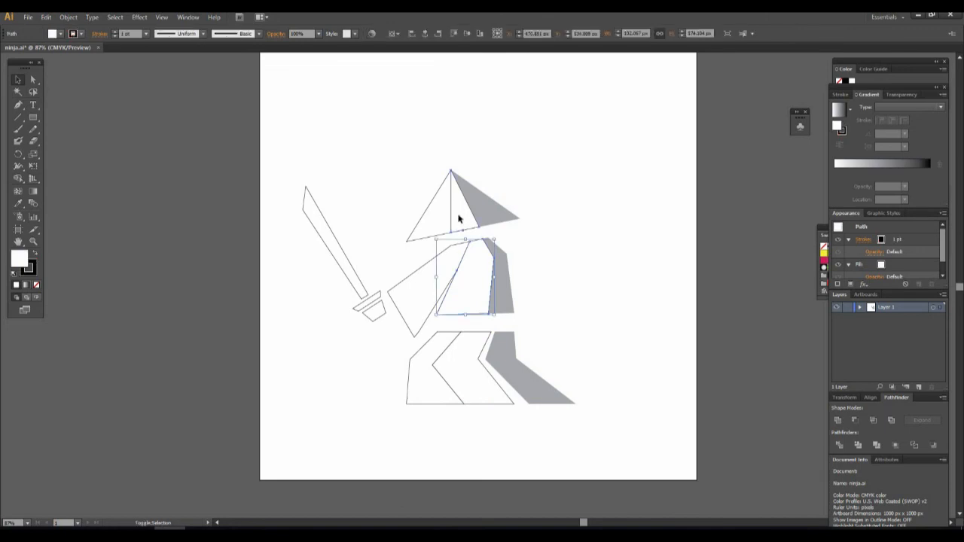
left_click(454, 379, "shift")
left_click(82, 34)
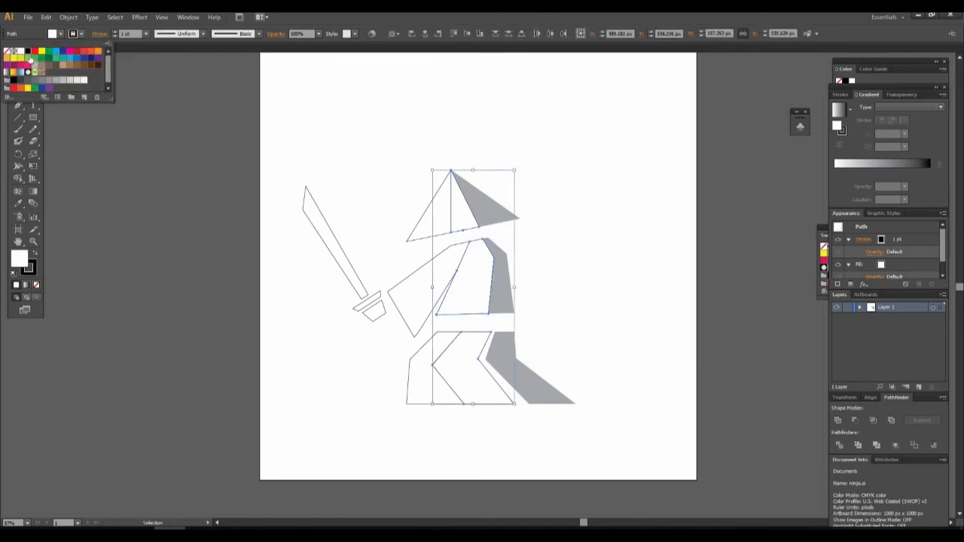
left_click(10, 54)
left_click(60, 34)
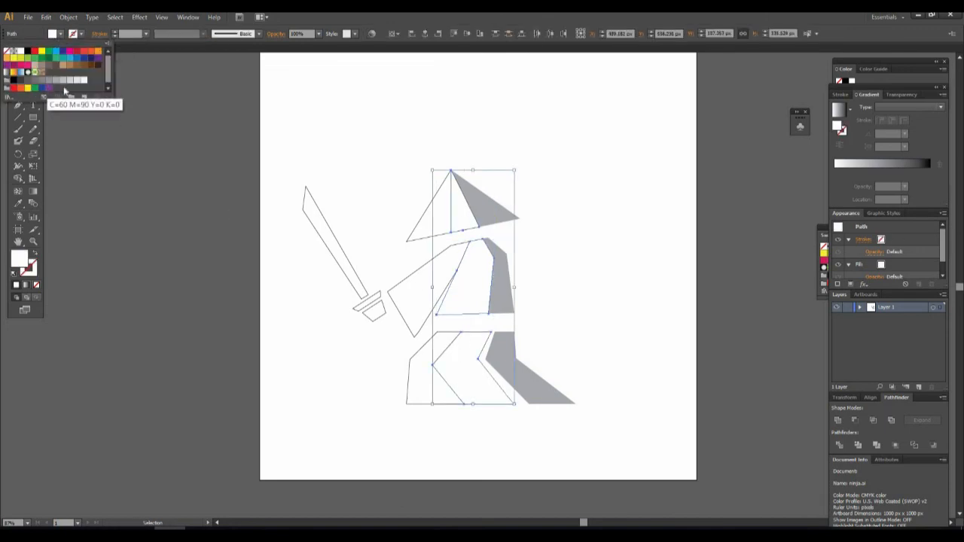
left_click(71, 80)
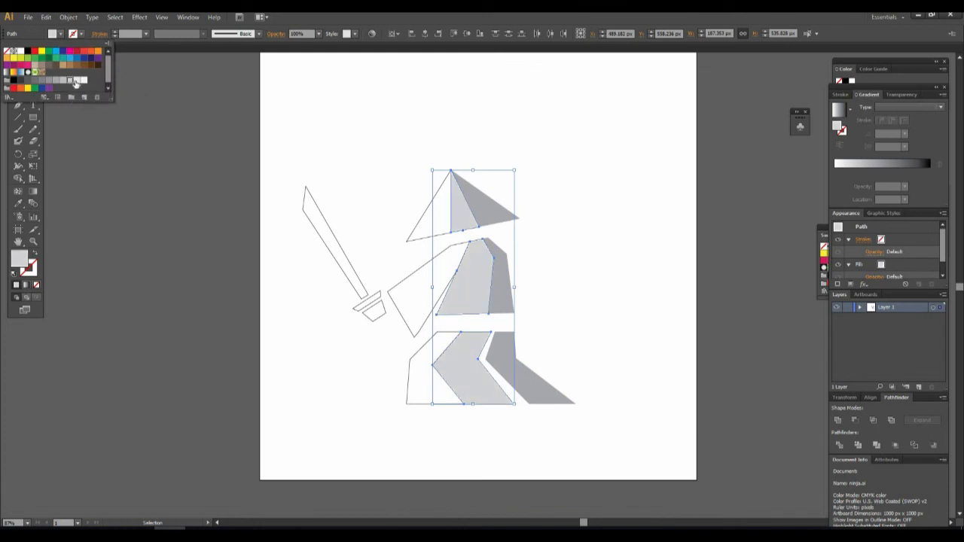
left_click(83, 81)
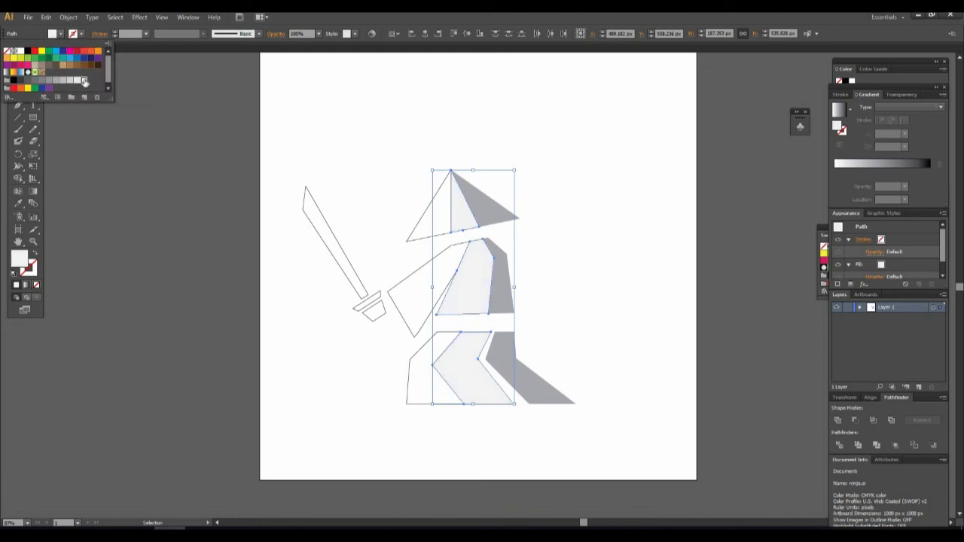
left_click(72, 80)
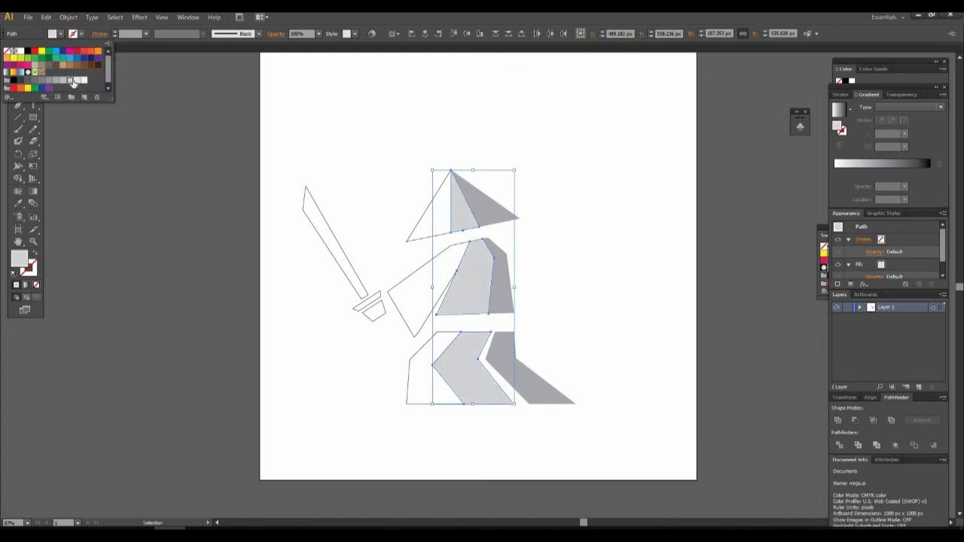
left_click(576, 345)
Step: Remove the stroke from the front leg piece, the sleeve and the front hat piece, and fill them with the lightest grey
left_click(417, 380)
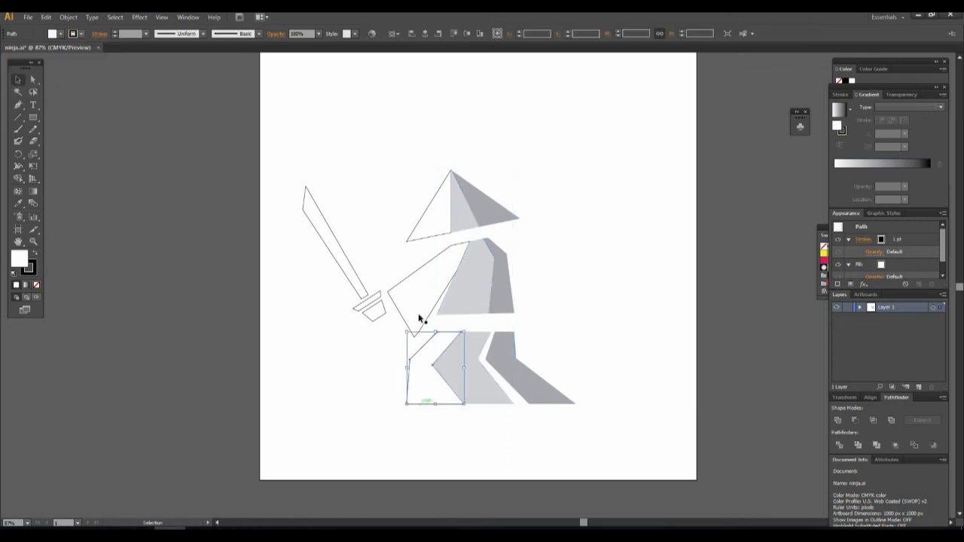
left_click(419, 313, "shift")
left_click(431, 224, "shift")
left_click(55, 33)
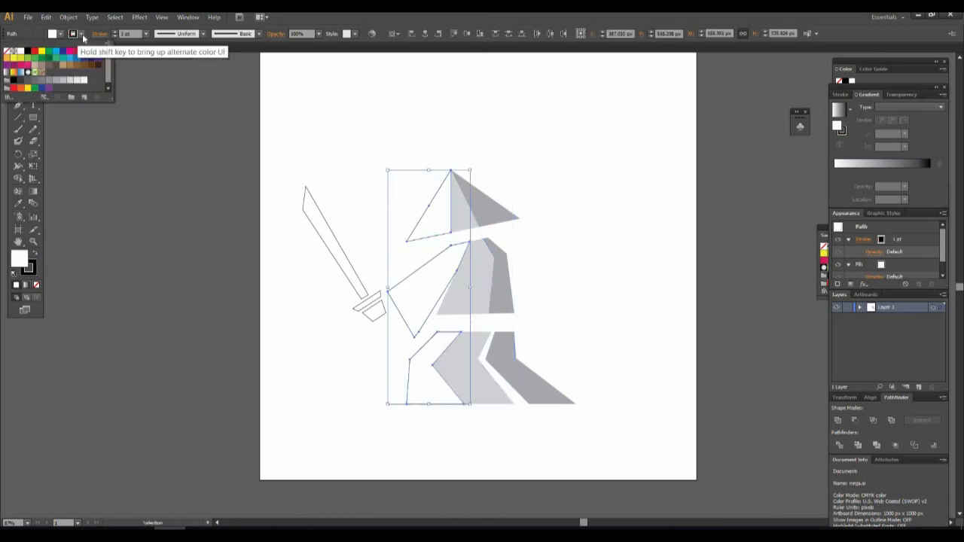
left_click(7, 52)
left_click(61, 34)
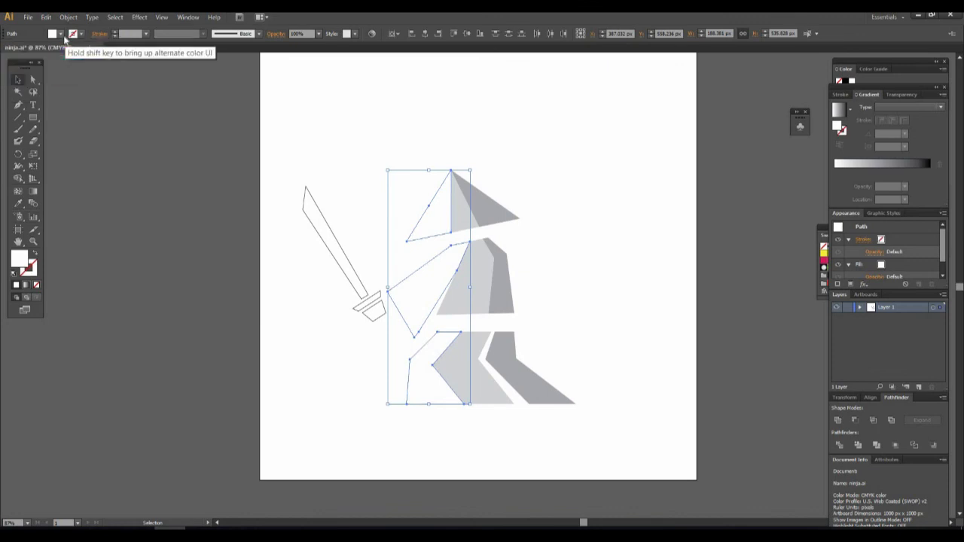
left_click(82, 85)
left_click(546, 282)
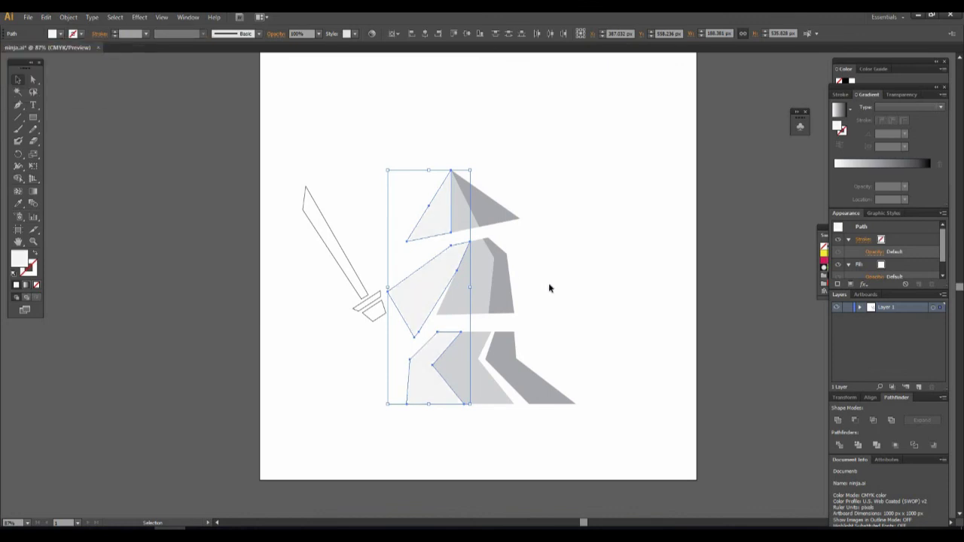
left_click(549, 283)
Step: Apply the lightest grey swatch to the outlines of the sword's blade, guard and handle
left_click_drag(381, 341, 282, 182)
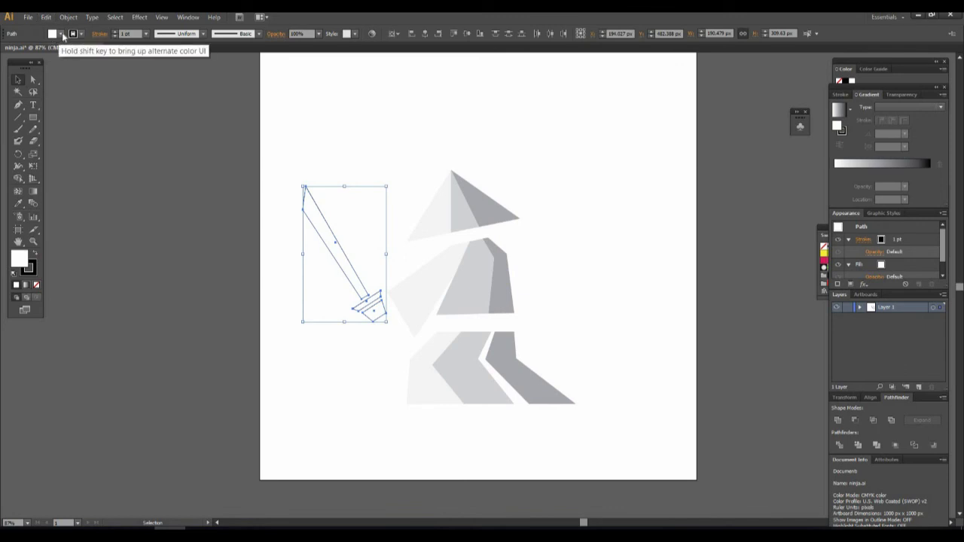
left_click(61, 35)
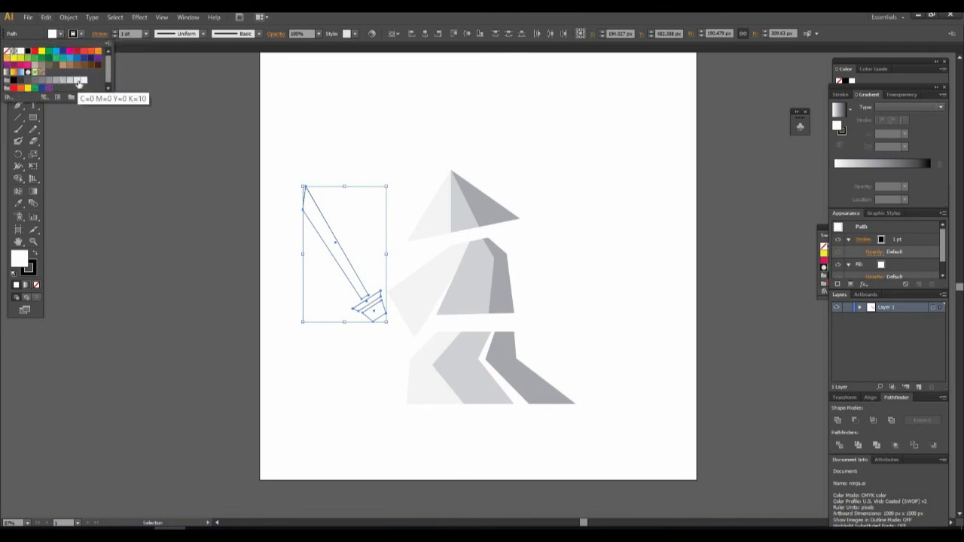
left_click(82, 81)
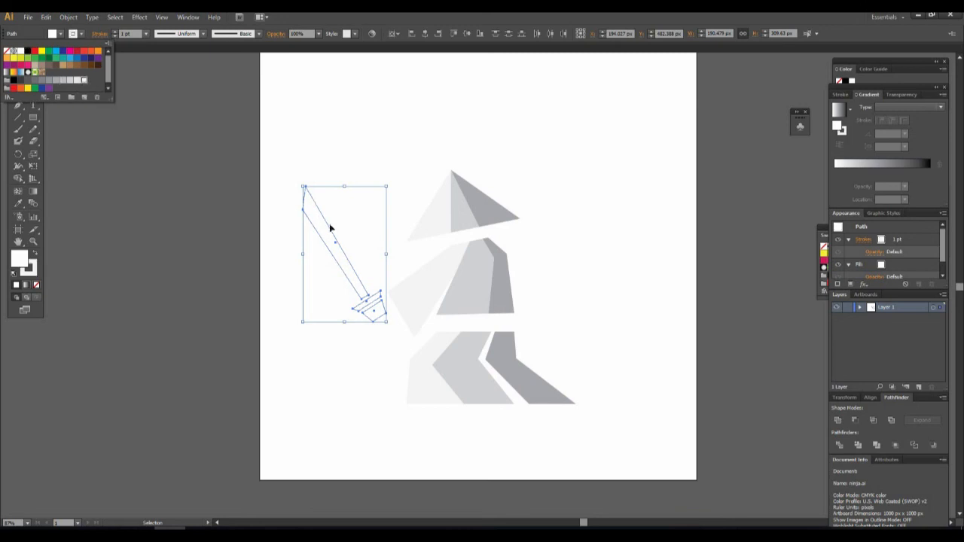
left_click(581, 269)
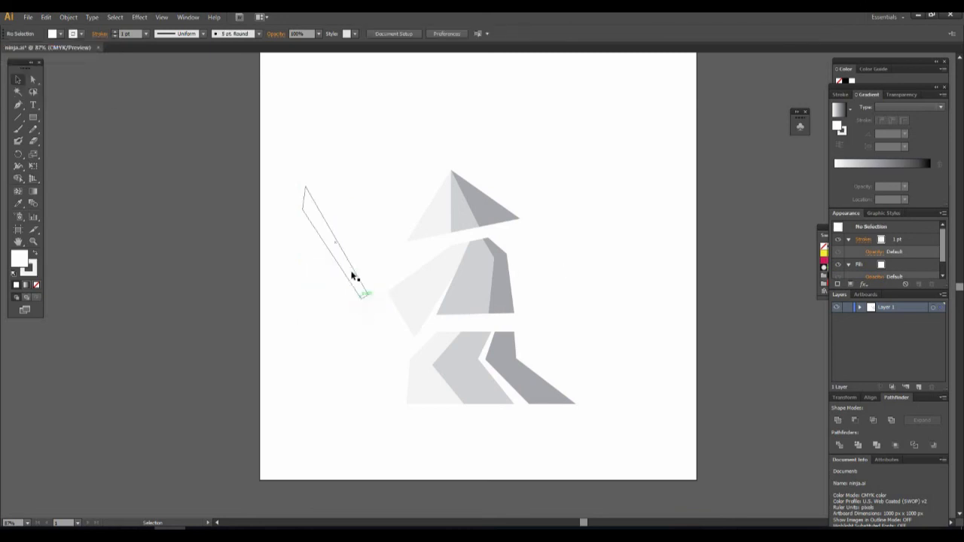
Step: Remove the stroke from all the sword pieces and fill them with the lightest grey
left_click_drag(353, 224, 380, 351)
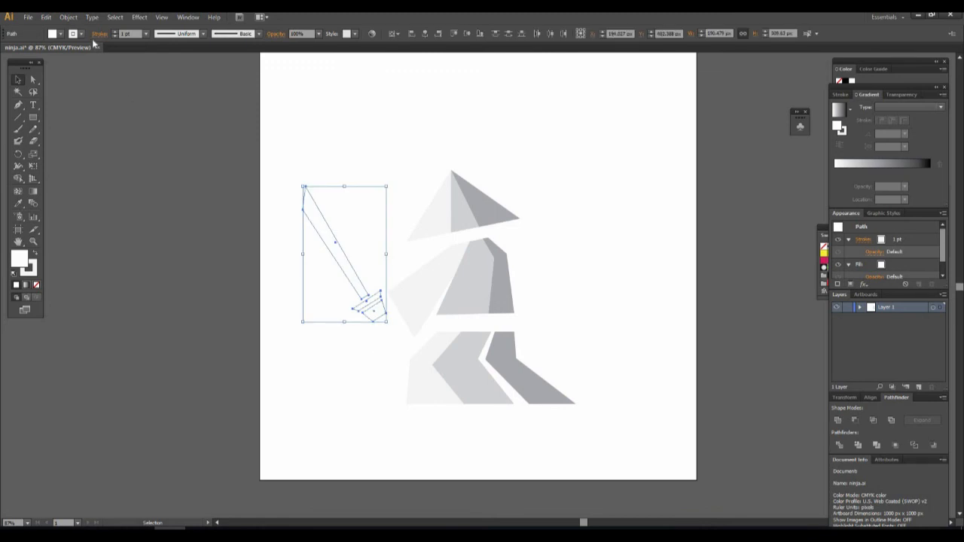
left_click(66, 34)
left_click(62, 34)
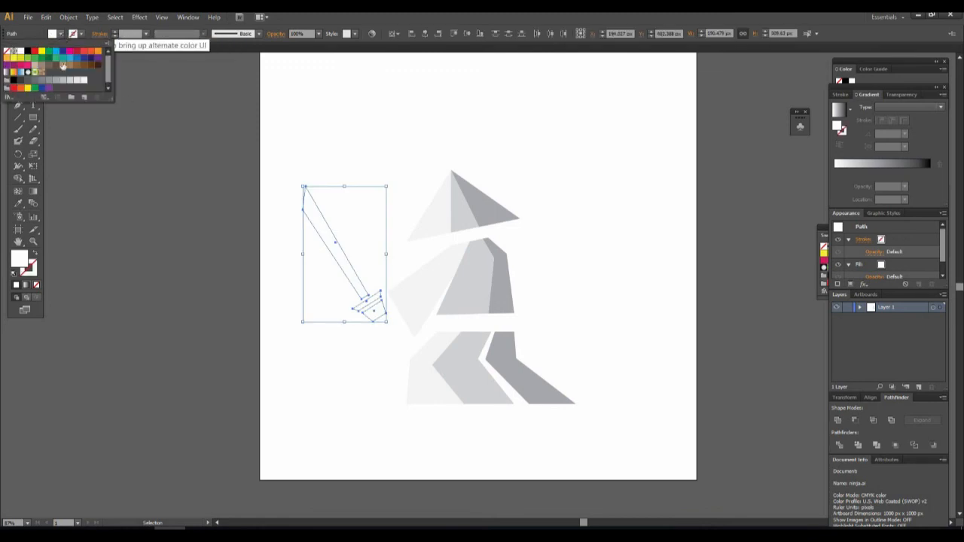
left_click(84, 80)
left_click(578, 212)
Step: Recolor the sword's guard with the Eyedropper, sampling the mid grey of the torso's middle piece
left_click(367, 303)
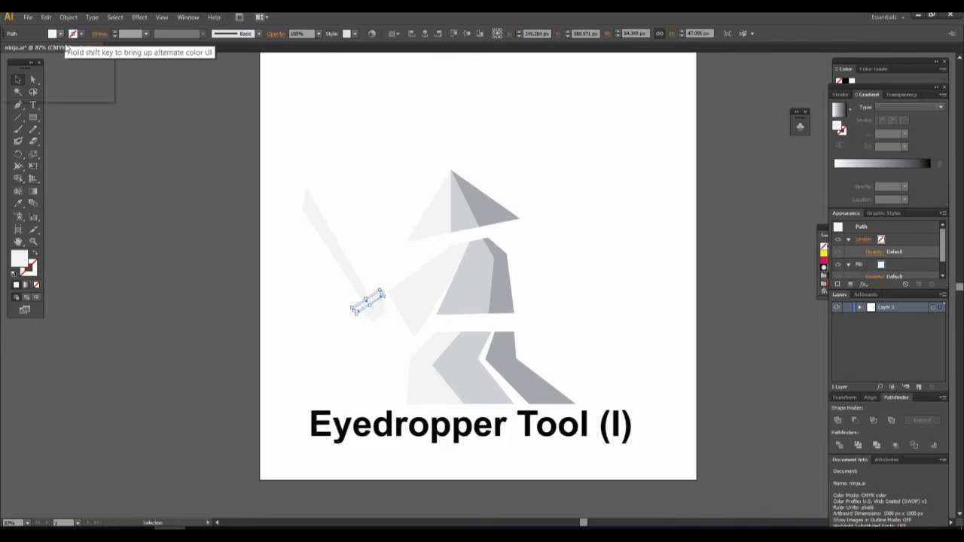
left_click(63, 34)
key("i")
left_click(478, 287)
left_click(63, 34)
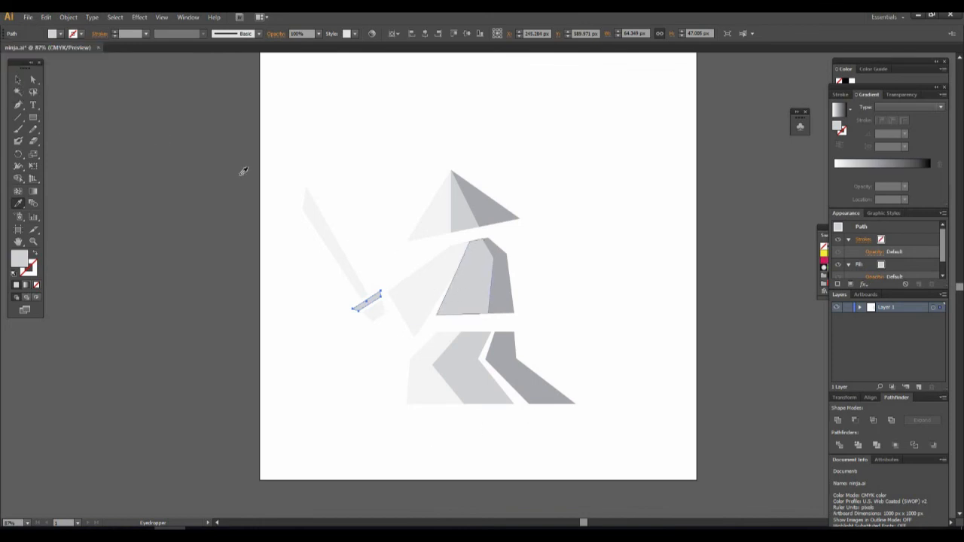
key("v")
left_click(286, 299)
Step: Recolor the sword's handle with the Eyedropper, sampling the dark grey of the body's back piece
left_click(379, 319)
key("i")
left_click(504, 292)
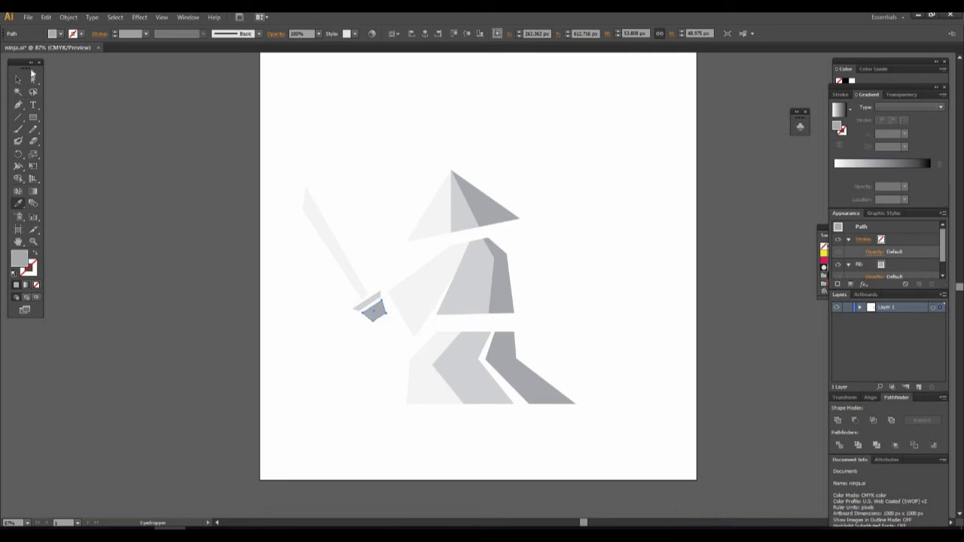
left_click(17, 81)
left_click(581, 308)
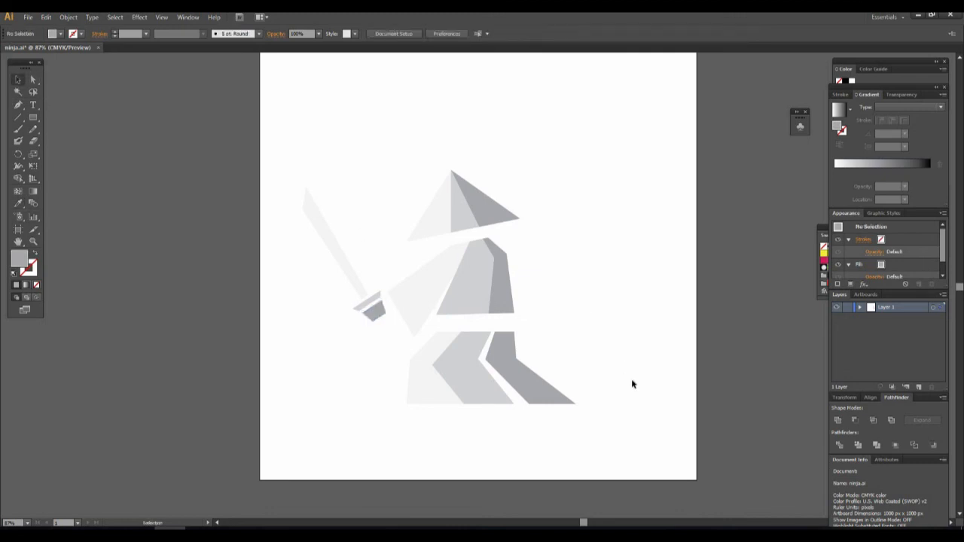
Step: Group all the ninja and sword pieces and move the group to the horizontal middle of the artboard
scroll(640, 429, "up", 1)
left_click_drag(629, 460, 260, 198)
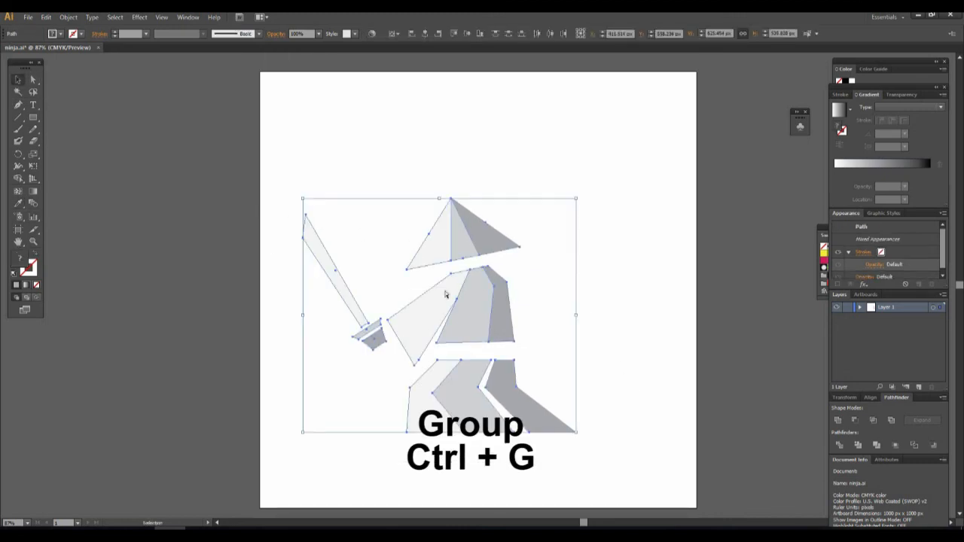
key("ctrl+g")
left_click_drag(487, 300, 520, 303)
left_click(648, 299)
Step: Draw a 1000 x 1000 px rectangle covering the whole artboard and fill it with near-black 020202
key("m")
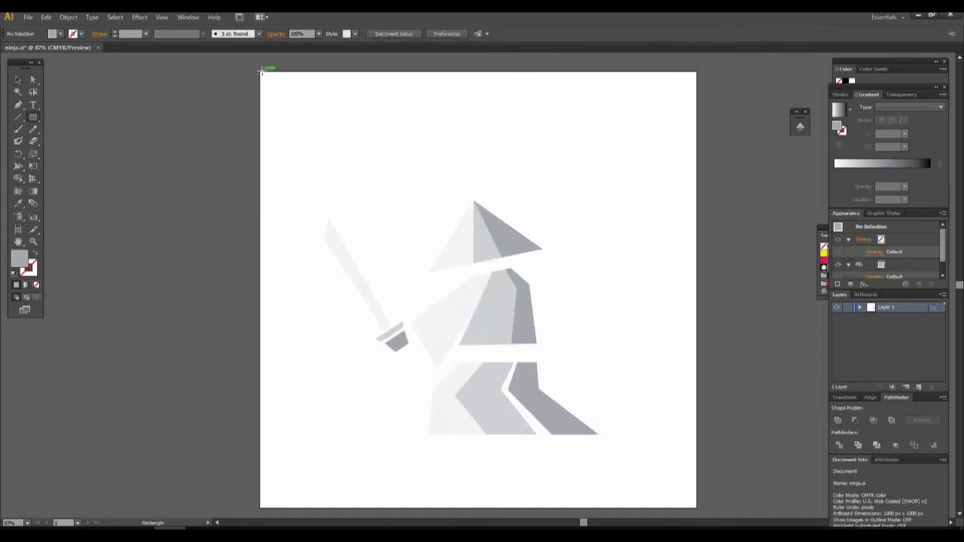
left_click_drag(268, 70, 699, 509)
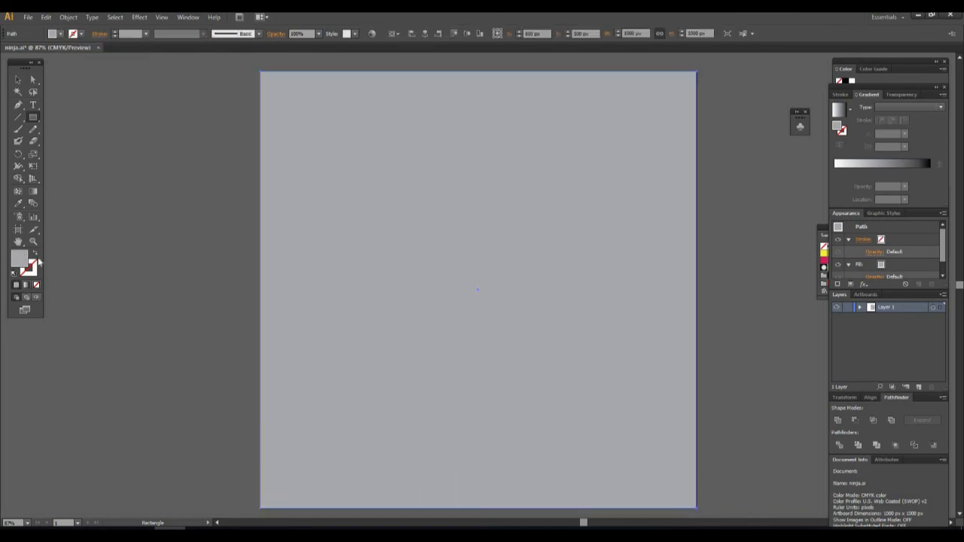
double_click(23, 261)
left_click(350, 336)
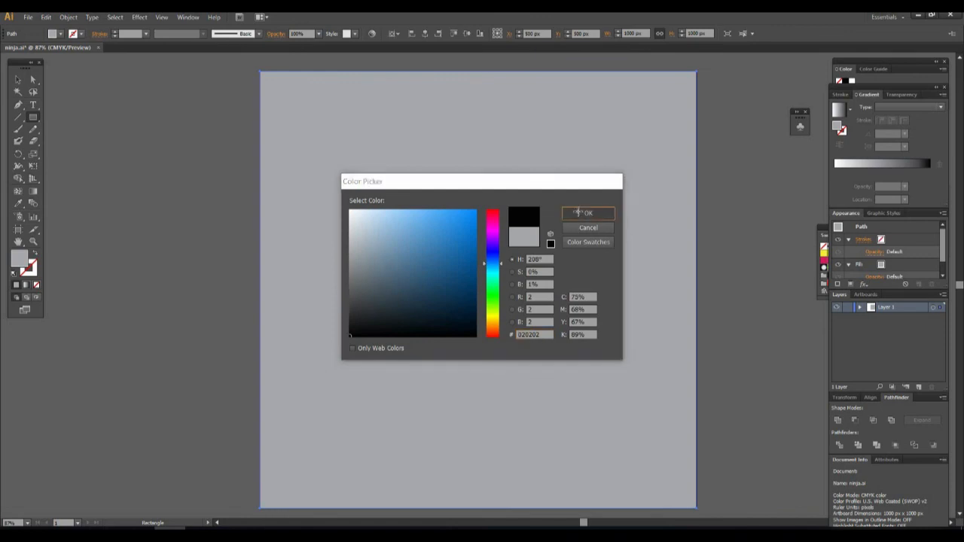
left_click(578, 213)
Step: Send the black rectangle to the back as a background behind the ninja and deselect it
key("ctrl+shift+bracketleft")
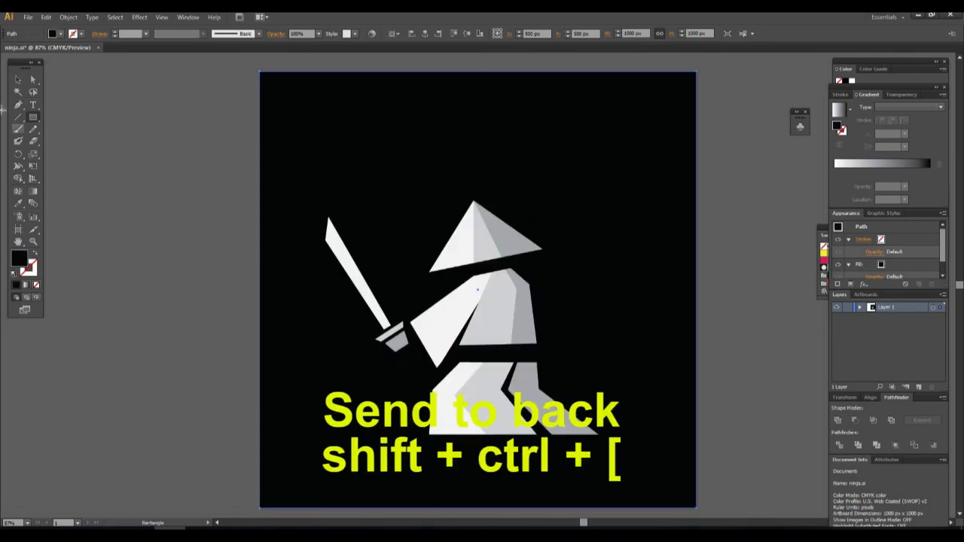
left_click(113, 145)
scroll(113, 145, "down", 1)
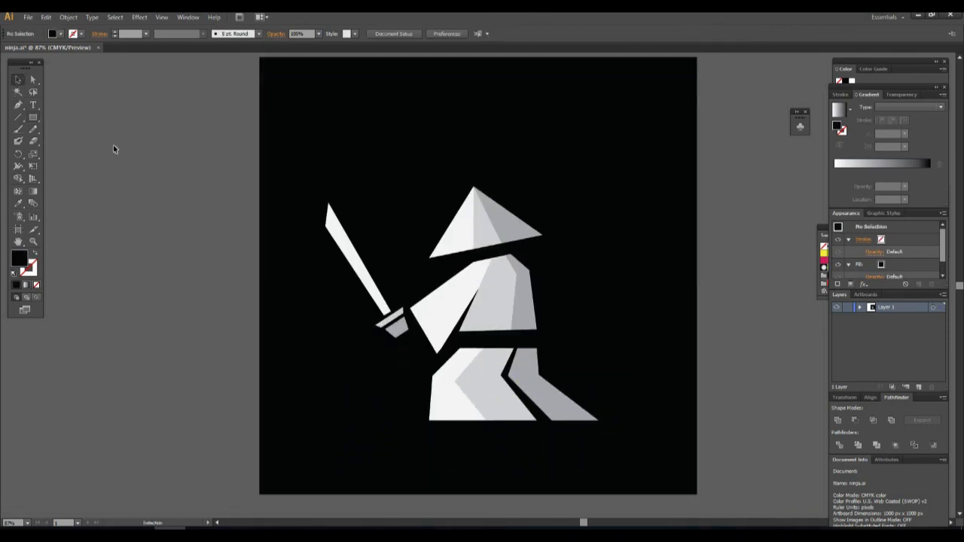
scroll(113, 148, "up", 1)
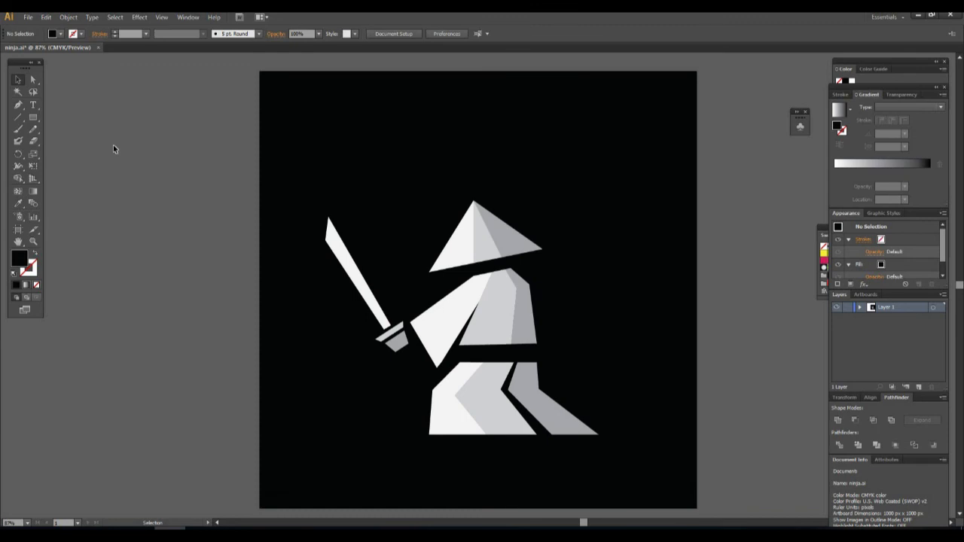